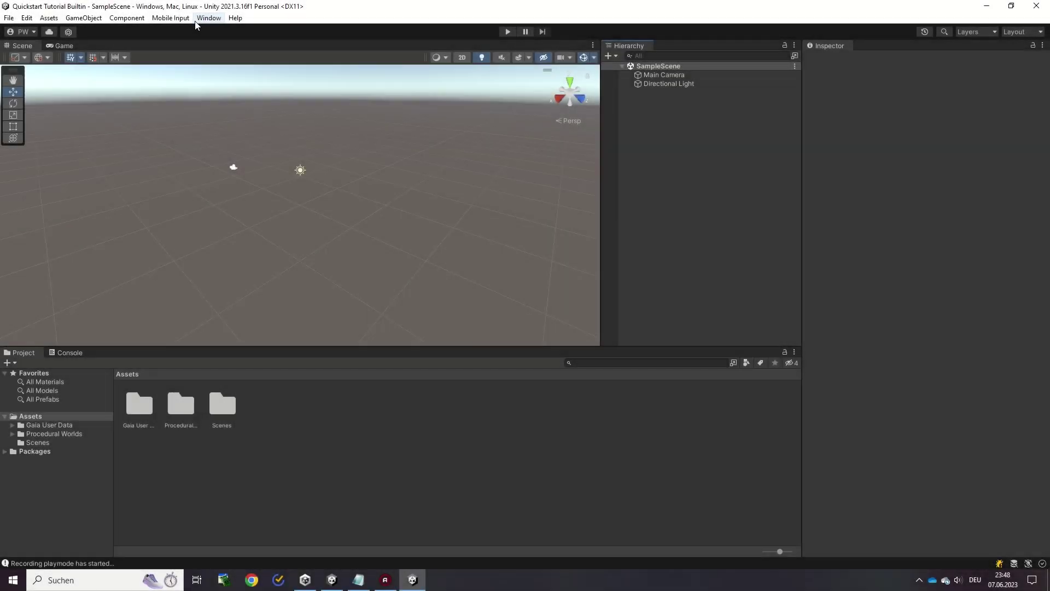
# Open the Gaia Manager from Window > Procedural Worlds > Gaia.
pyautogui.click(209, 17)
pyautogui.moveTo(330, 323)
pyautogui.moveTo(383, 348)
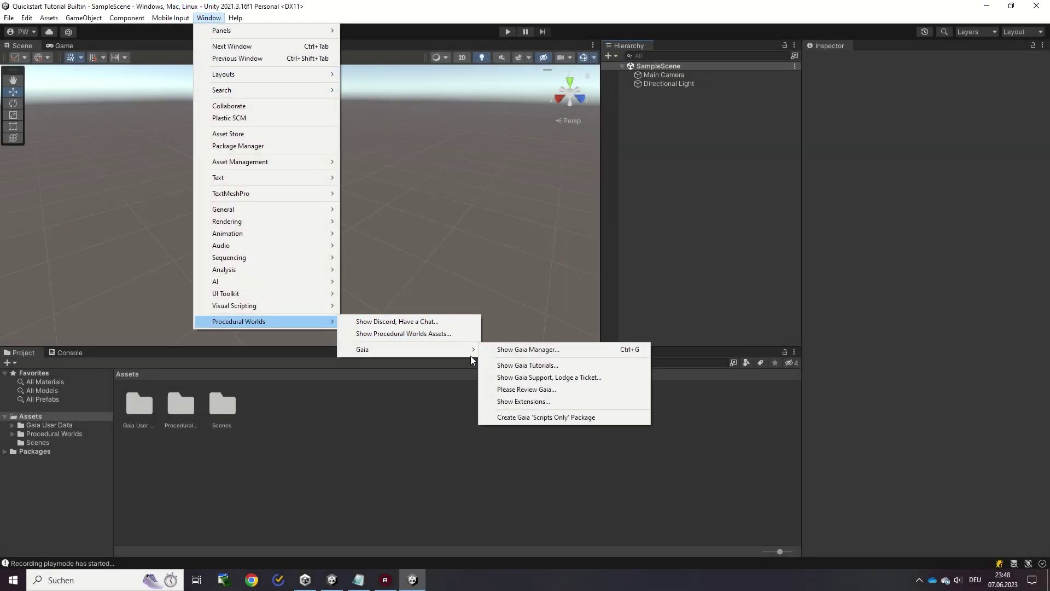
pyautogui.click(512, 350)
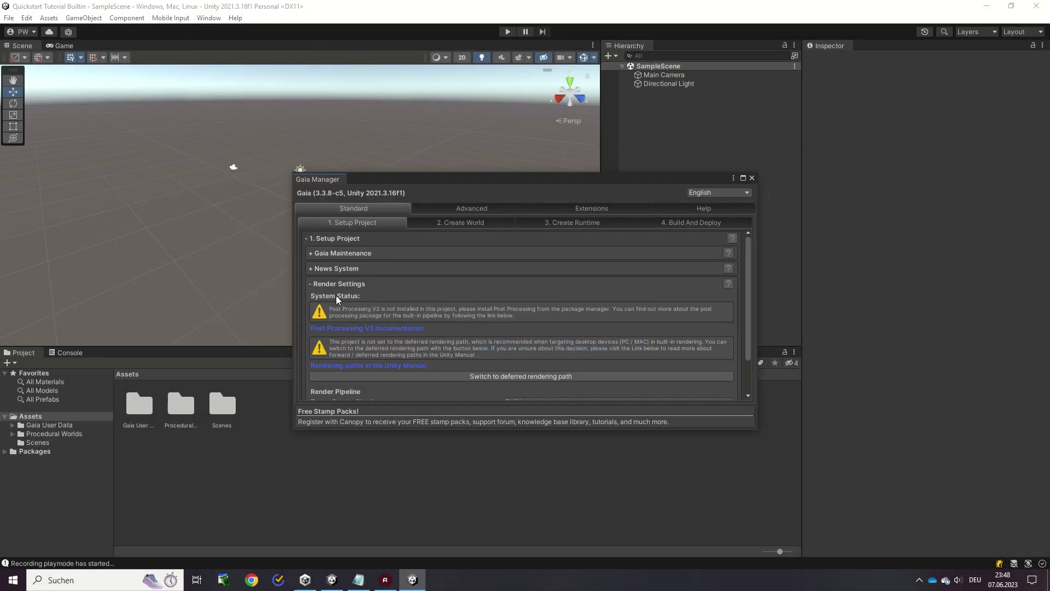
# Set Gaia's Target Render Pipeline to HighDefinition in Setup Project.
pyautogui.scroll(-3, 417, 354)
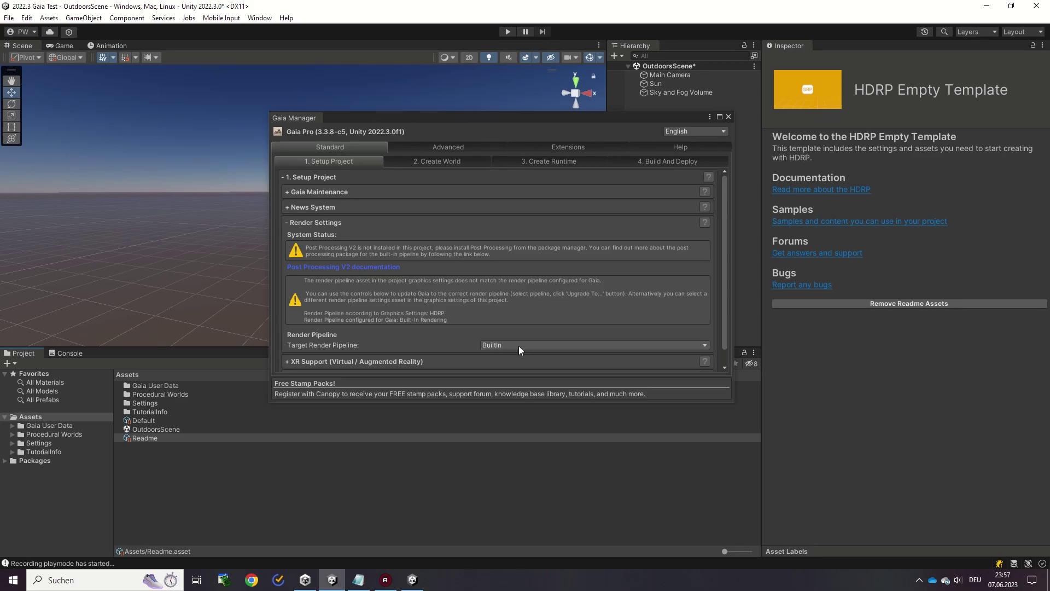
pyautogui.click(520, 345)
pyautogui.click(516, 381)
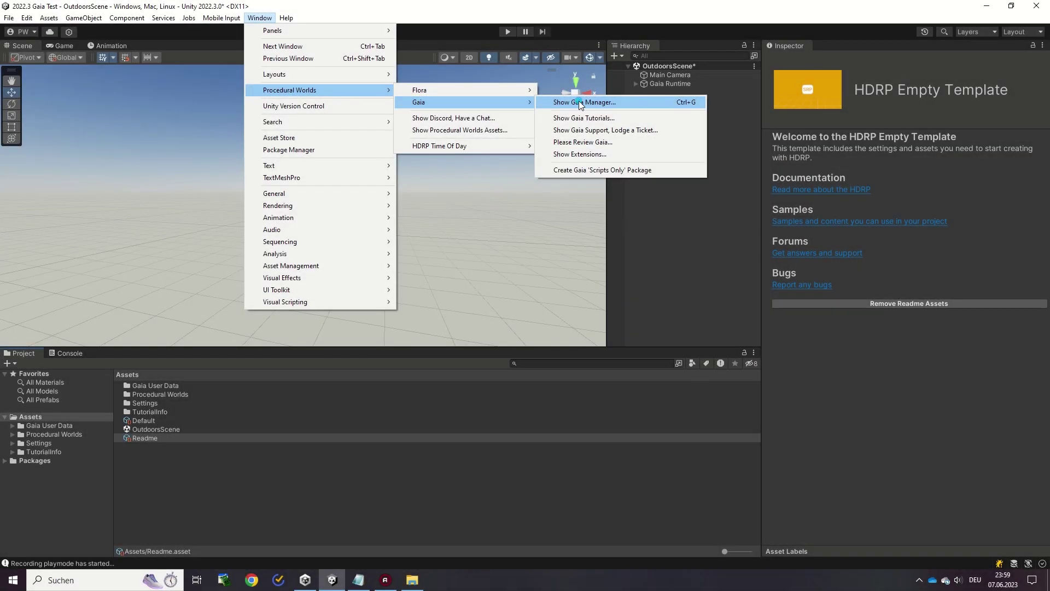
# Choose World Designer, lower noise strength and feature size, raise granularity, and randomize stamps twice.
pyautogui.click(578, 100)
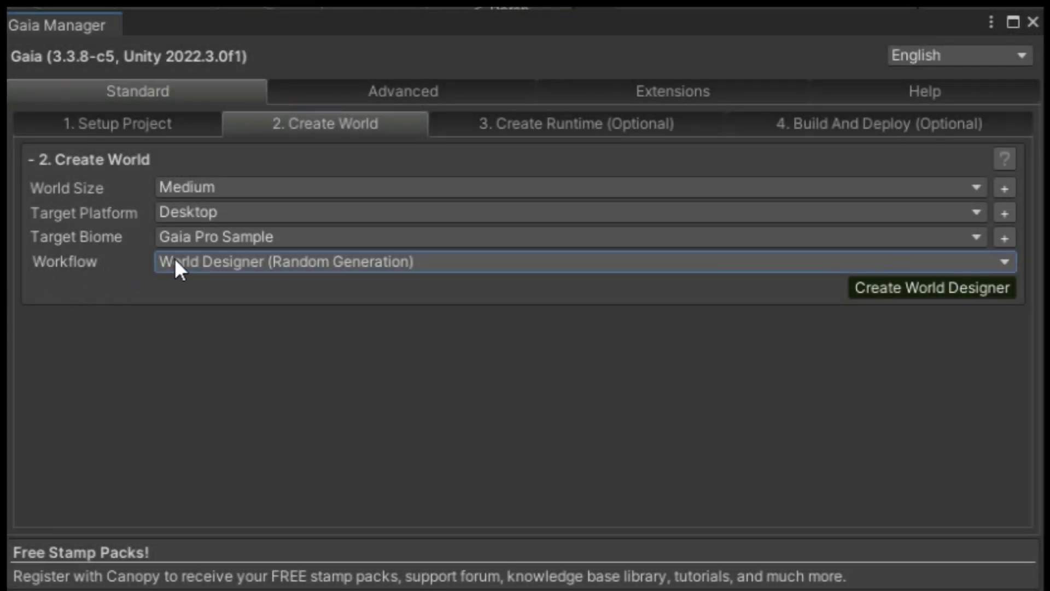
pyautogui.click(175, 260)
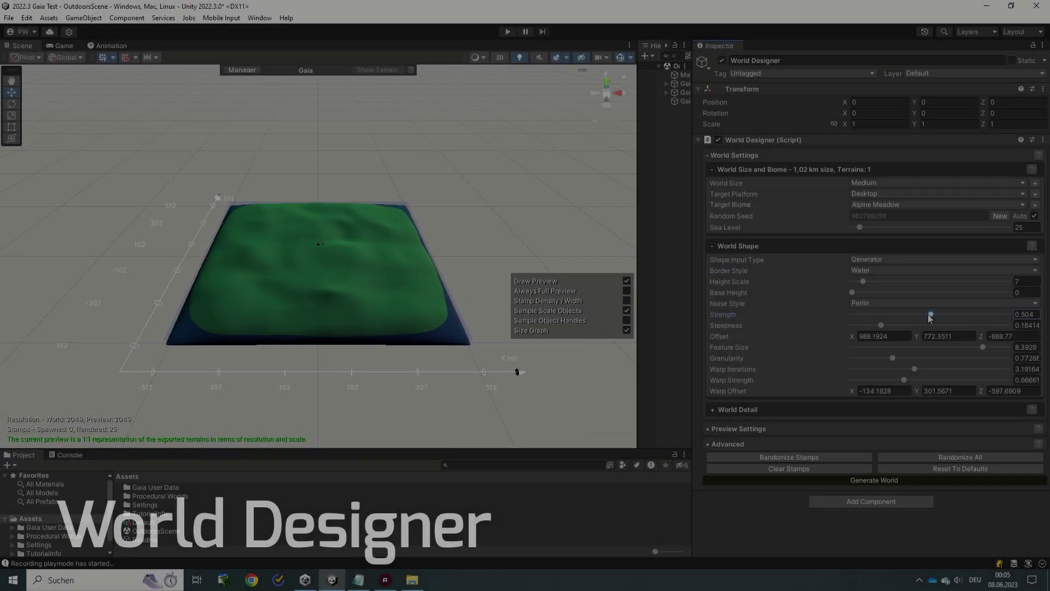
pyautogui.moveTo(931, 316); pyautogui.dragTo(915, 315)
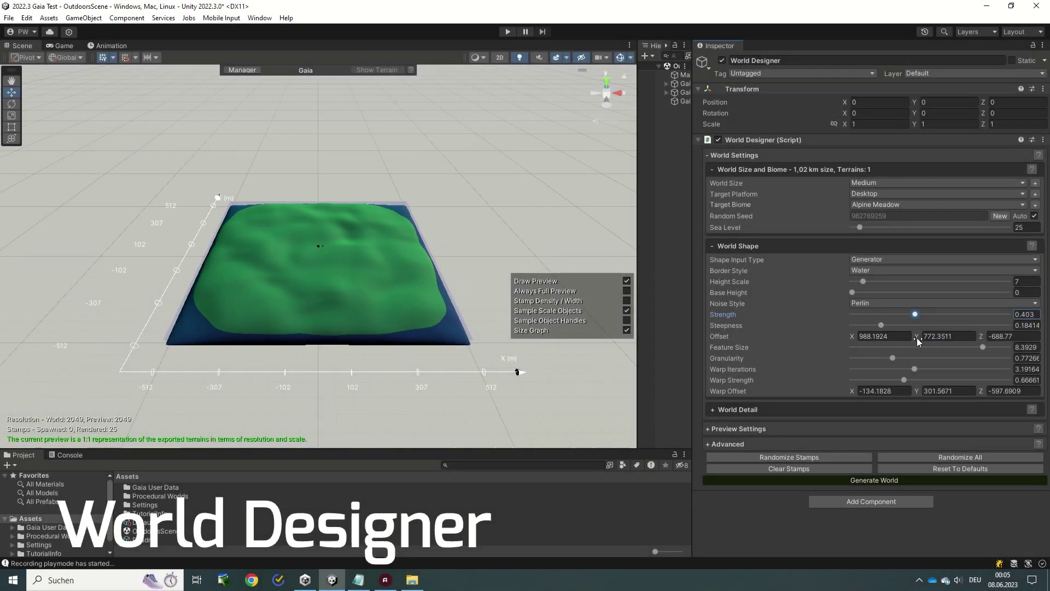
pyautogui.moveTo(983, 347); pyautogui.dragTo(959, 347)
pyautogui.moveTo(893, 358); pyautogui.dragTo(910, 358)
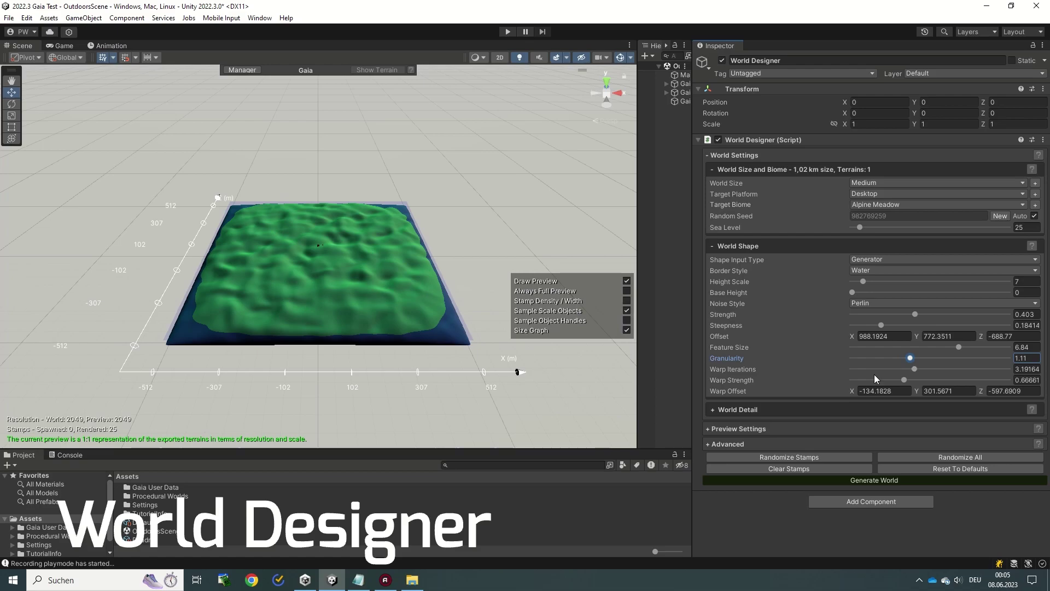
pyautogui.click(798, 458)
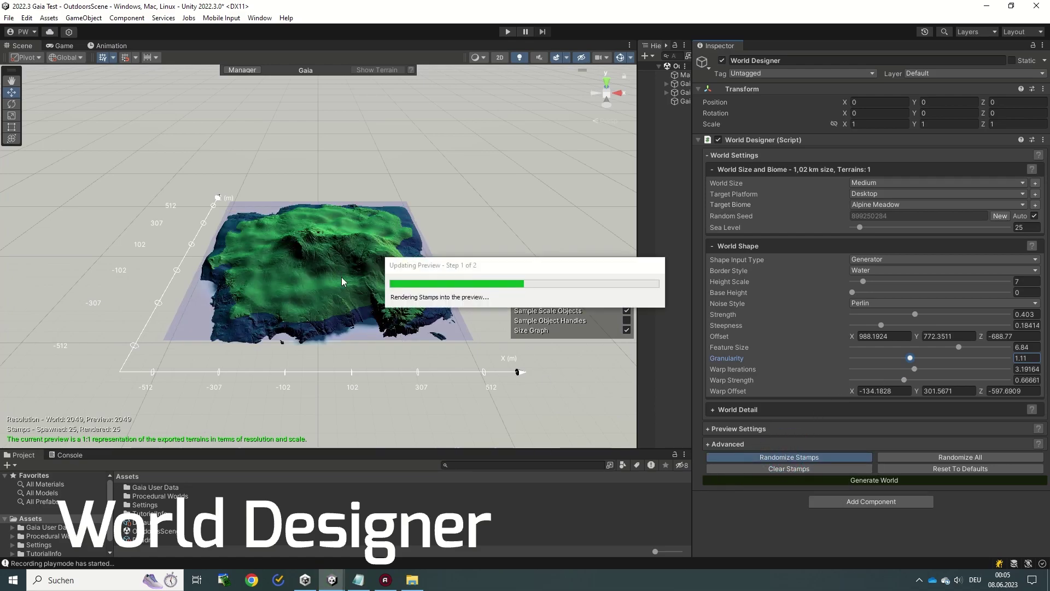
pyautogui.click(793, 457)
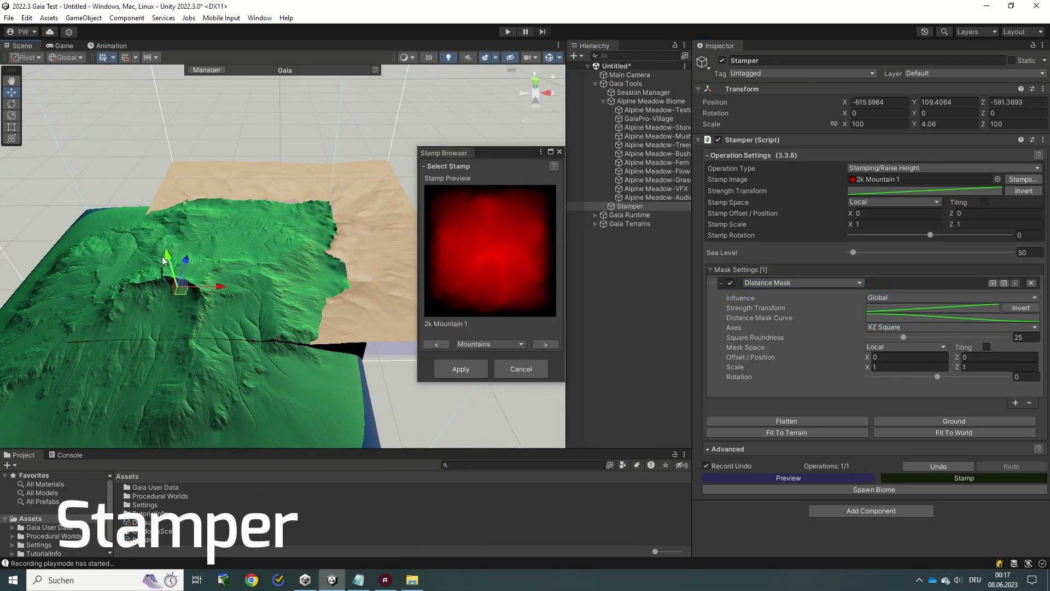
# Reposition the mountain stamp with a circular distance mask and switch it to 2k Mountain 4.
pyautogui.moveTo(164, 260); pyautogui.dragTo(95, 264)
pyautogui.click(952, 326)
pyautogui.click(902, 339)
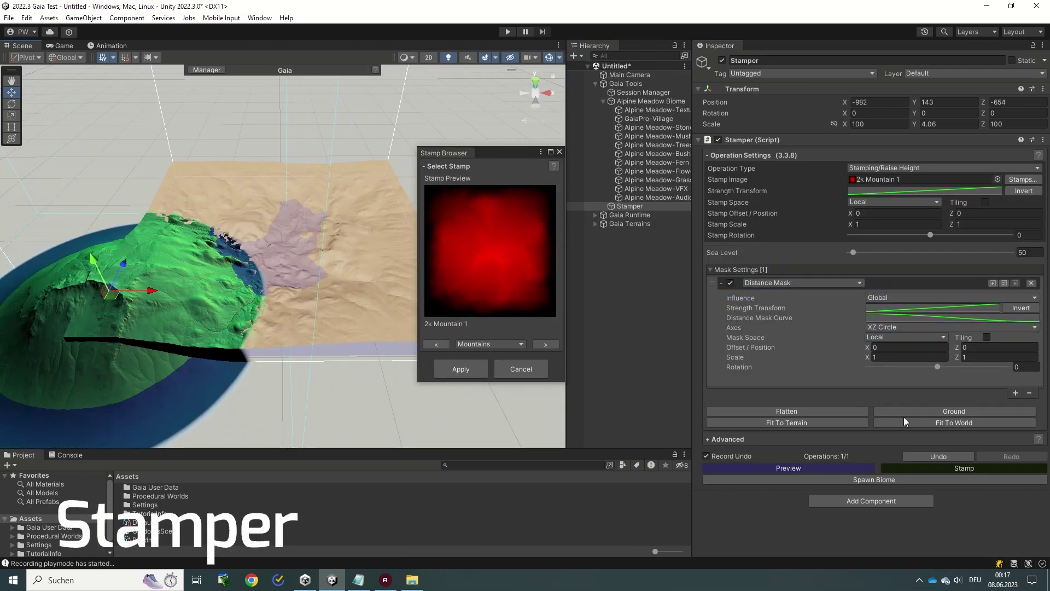
pyautogui.moveTo(481, 152); pyautogui.dragTo(598, 167)
pyautogui.click(662, 358)
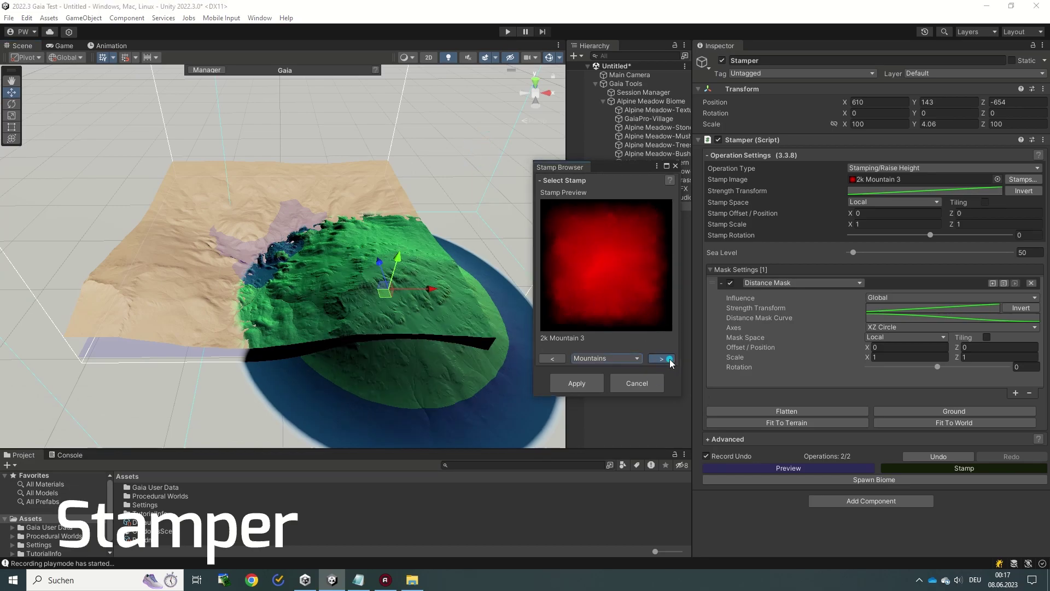
pyautogui.click(662, 358)
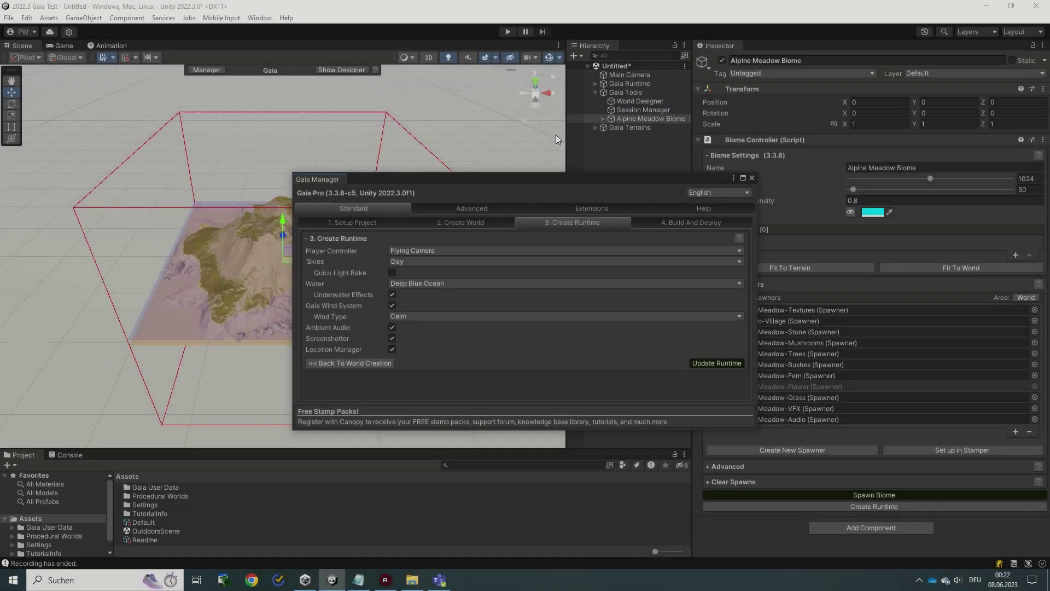
# Show advanced options and Gaia tools, then switch the valley stamp to 2k Valley 2.
pyautogui.click(443, 206)
pyautogui.click(327, 258)
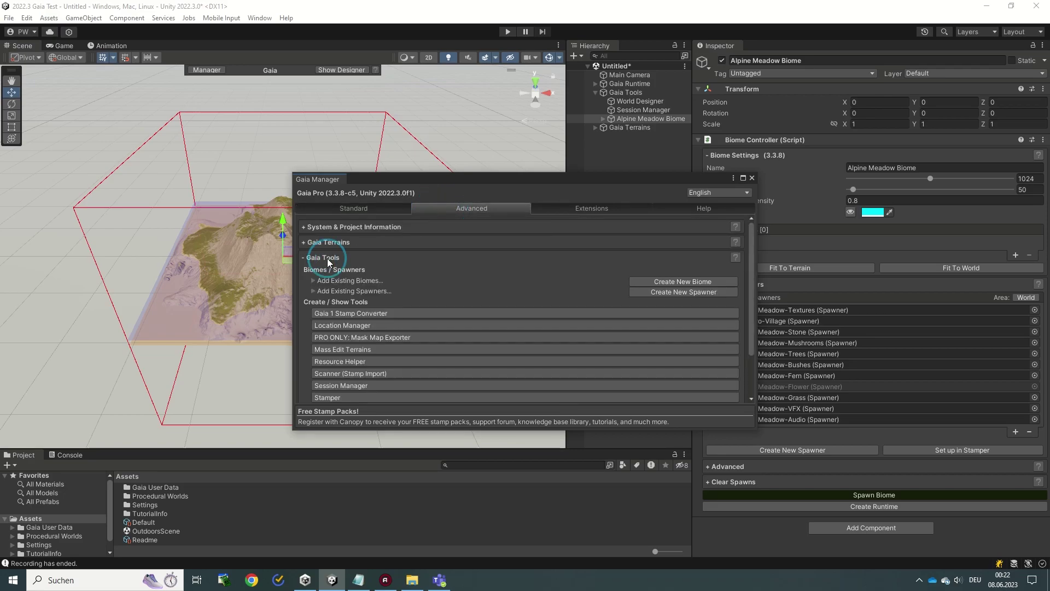
pyautogui.scroll(-3, 416, 283)
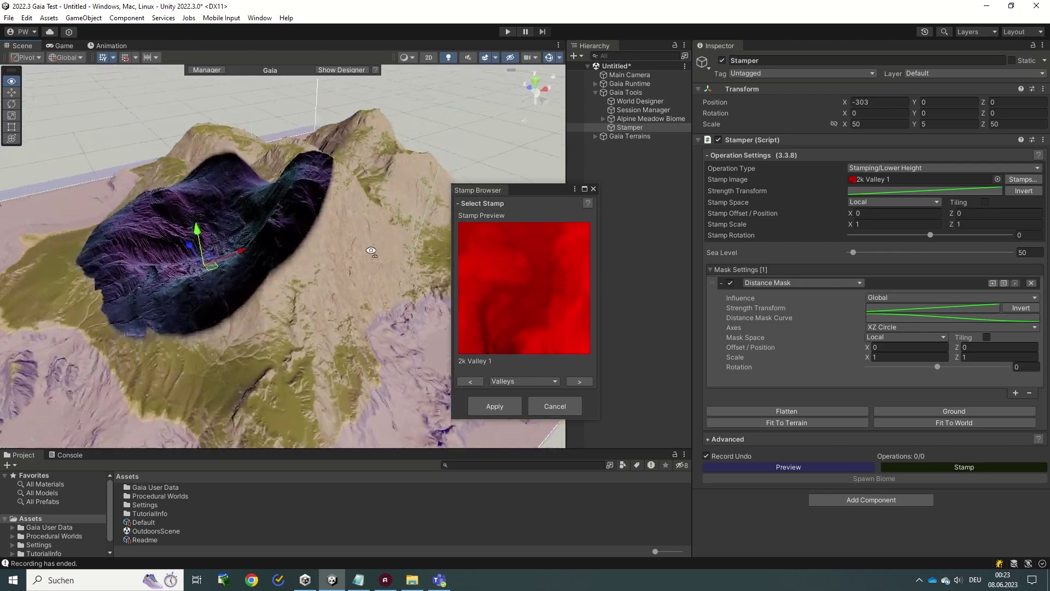
pyautogui.keyDown('alt'); pyautogui.moveTo(370, 251); pyautogui.dragTo(462, 322); pyautogui.keyUp('alt')
pyautogui.click(579, 382)
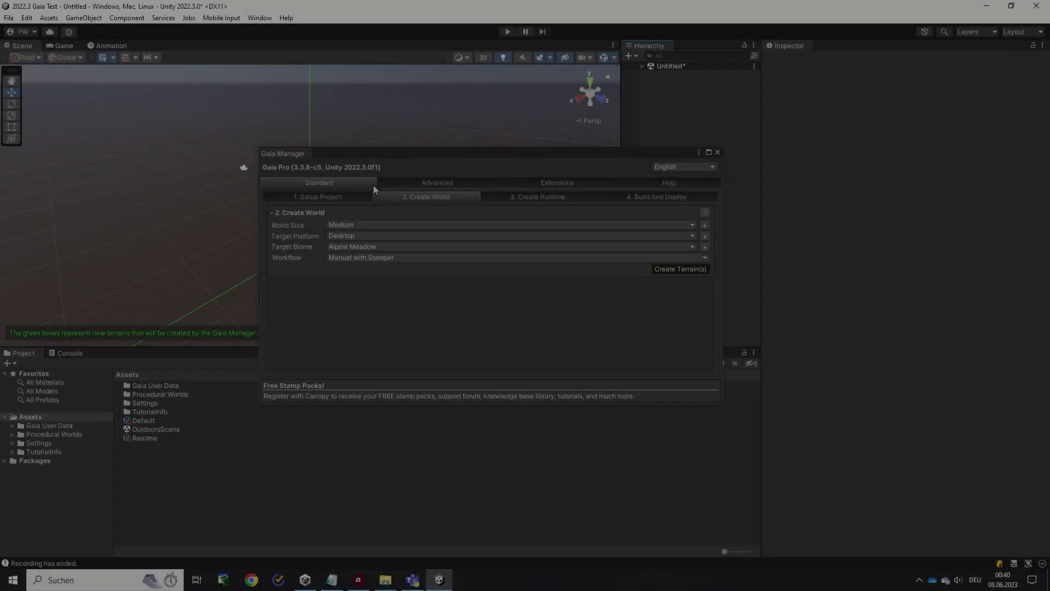
# Create a World Designer (Random Generation), accept the HDRP lighting notice, and close the Gaia Manager.
pyautogui.click(387, 256)
pyautogui.click(406, 283)
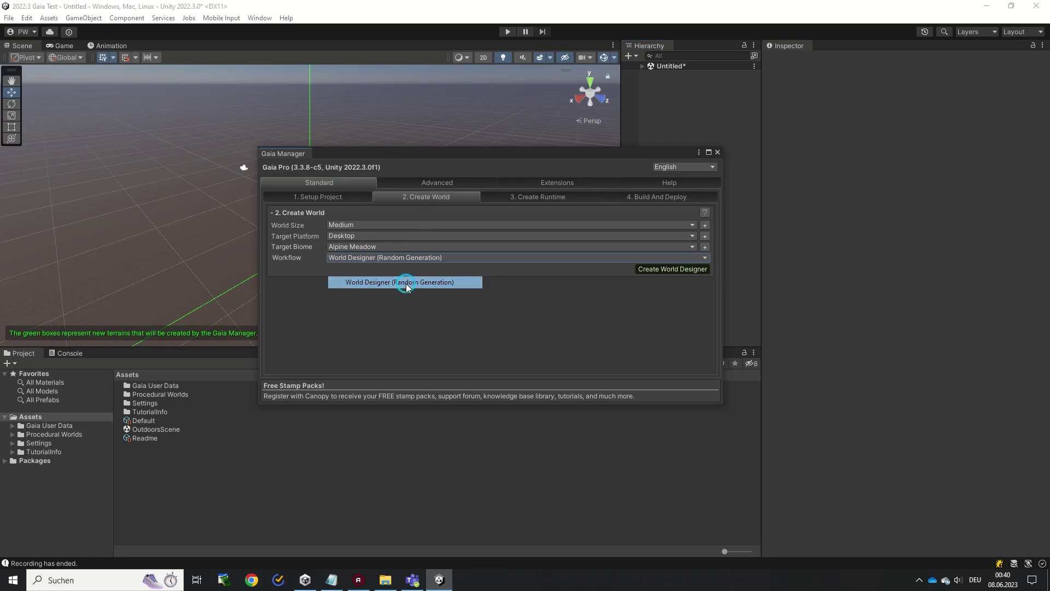
pyautogui.click(680, 269)
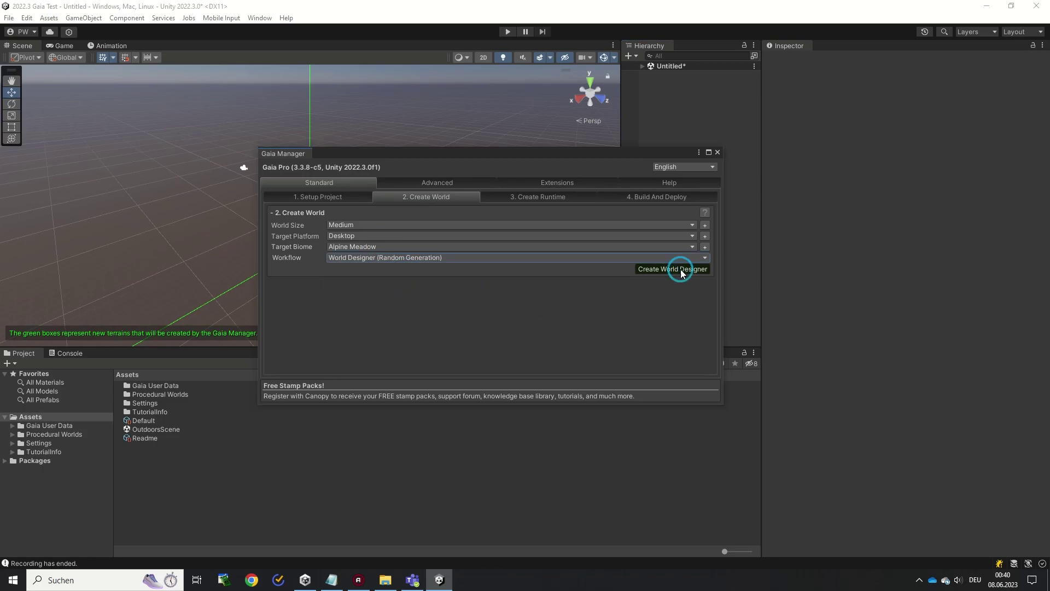
pyautogui.click(551, 312)
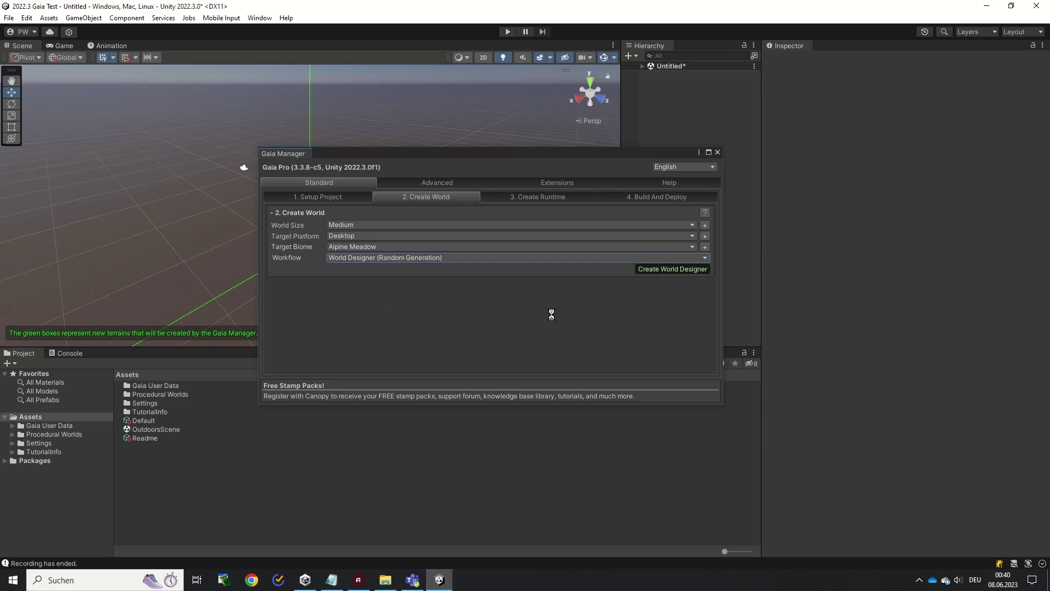
pyautogui.click(718, 153)
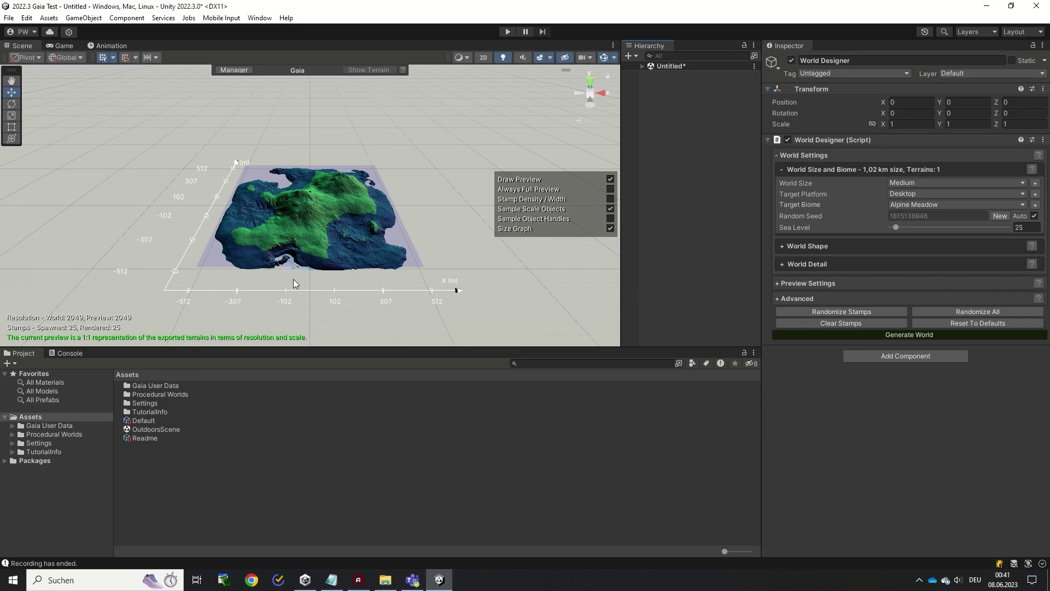
# Expand World Shape, randomize the stamps four times, then randomize all settings three times.
pyautogui.click(783, 248)
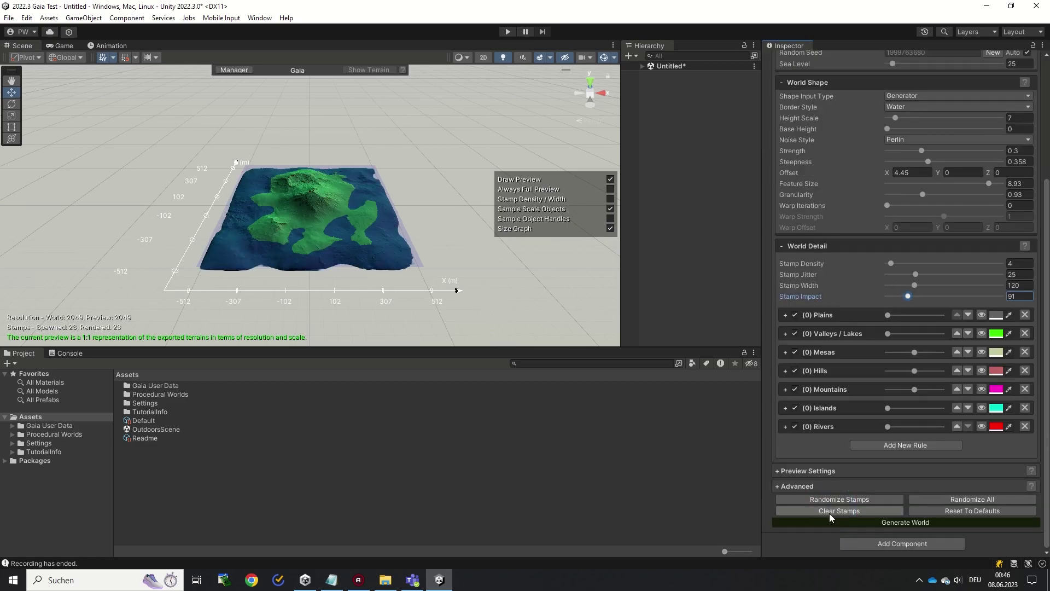
pyautogui.click(812, 500)
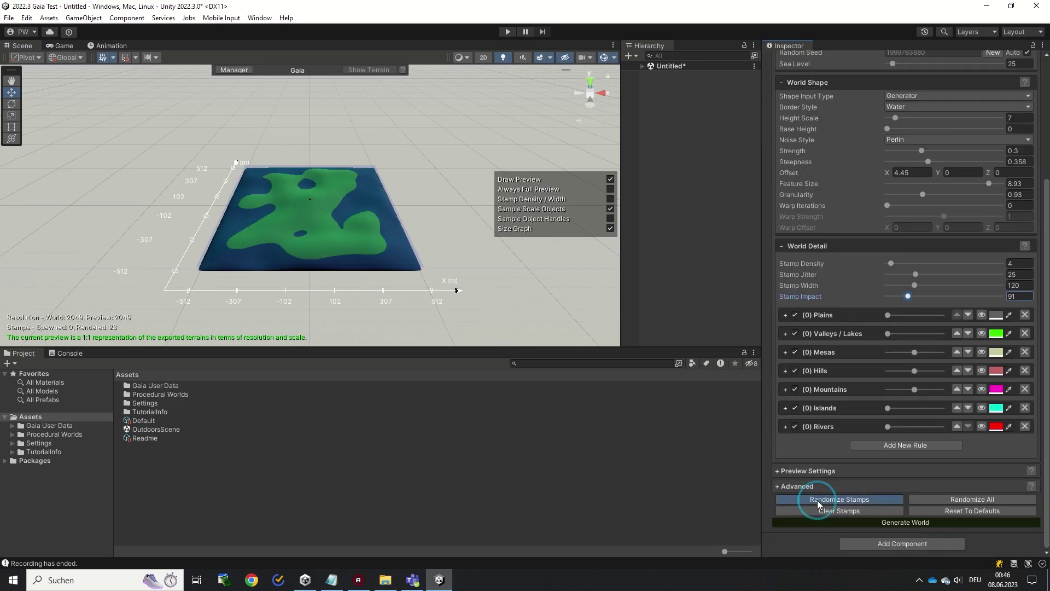
pyautogui.click(805, 499)
pyautogui.click(804, 500)
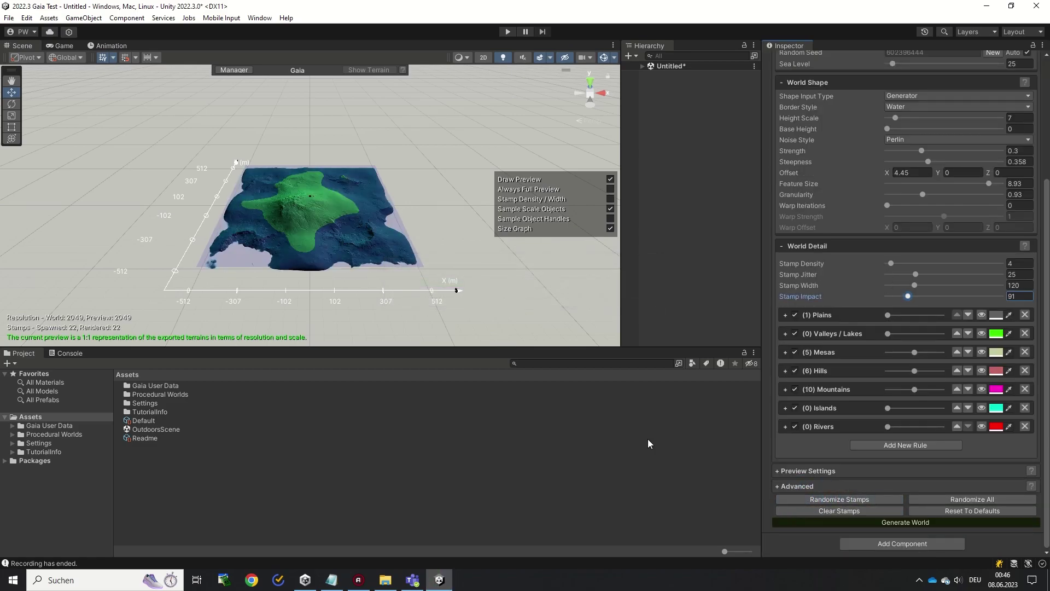
pyautogui.click(808, 498)
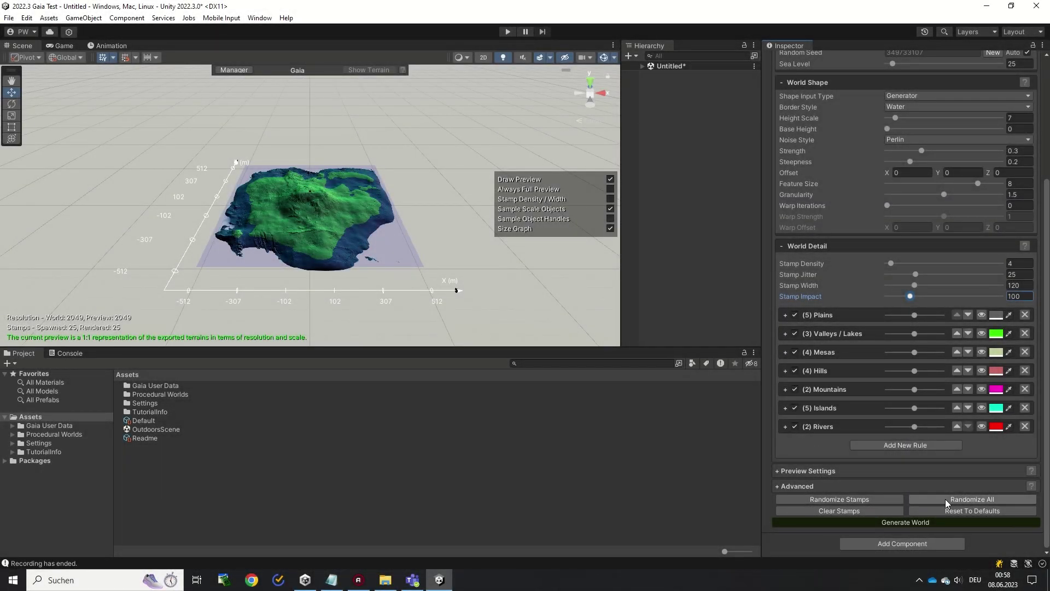
pyautogui.click(948, 500)
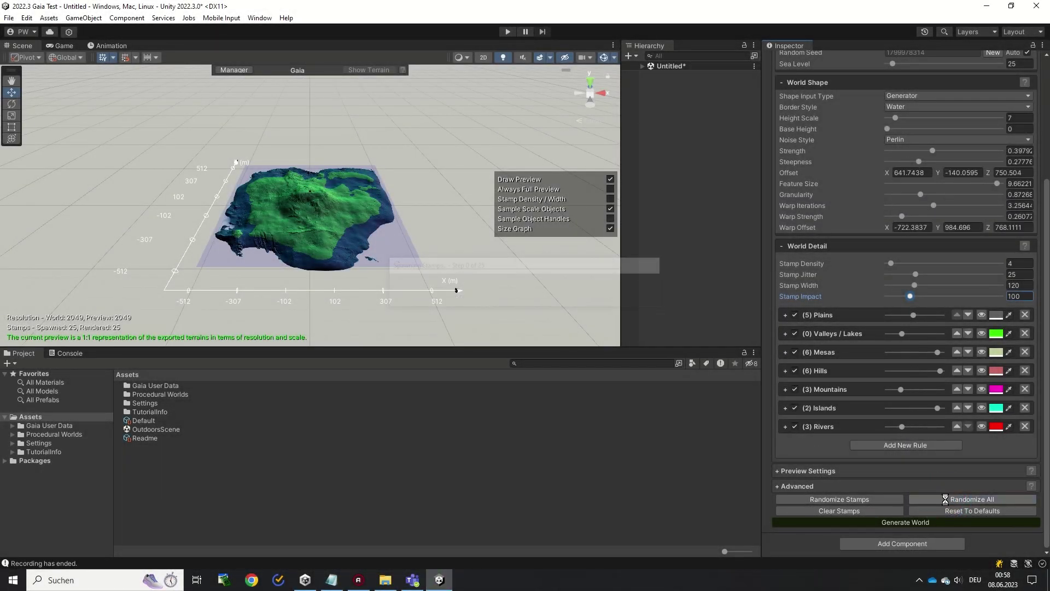
pyautogui.click(946, 499)
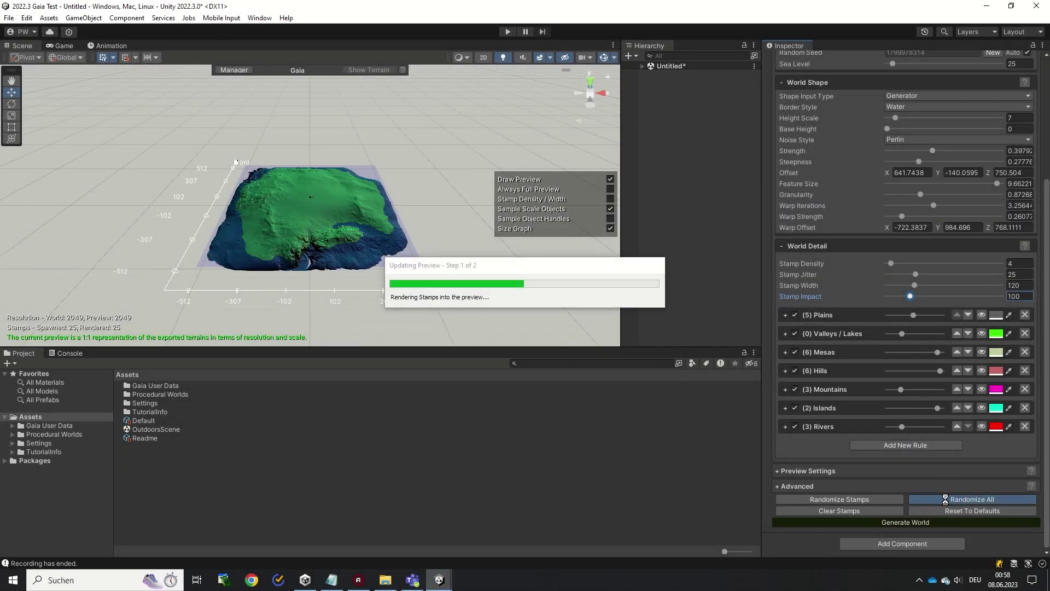
pyautogui.click(945, 498)
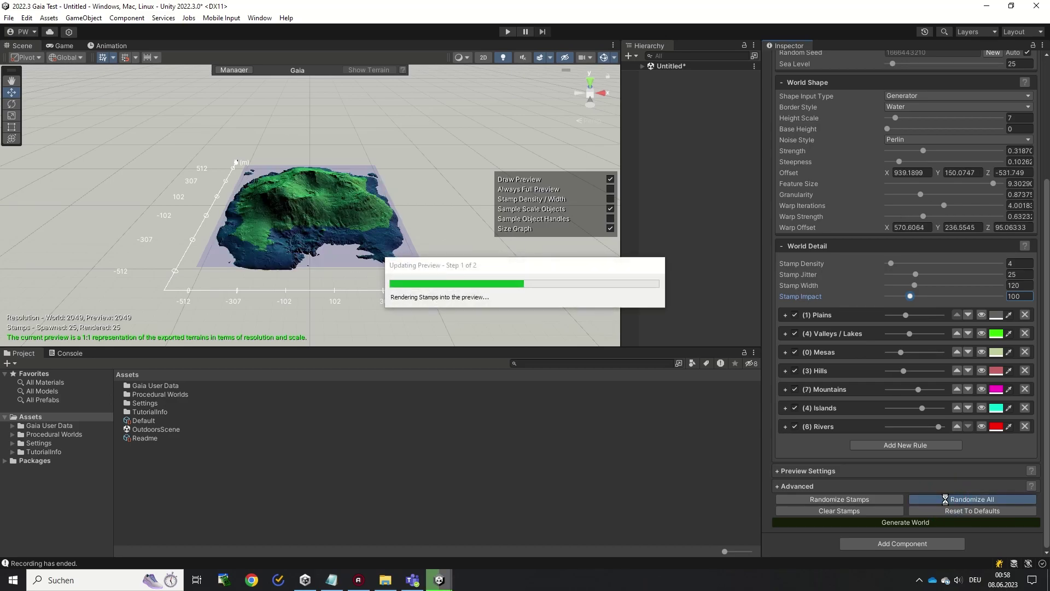
# Generate the island terrain, confirm replacing existing terrains, and spawn the Alpine Meadow biome.
pyautogui.click(961, 522)
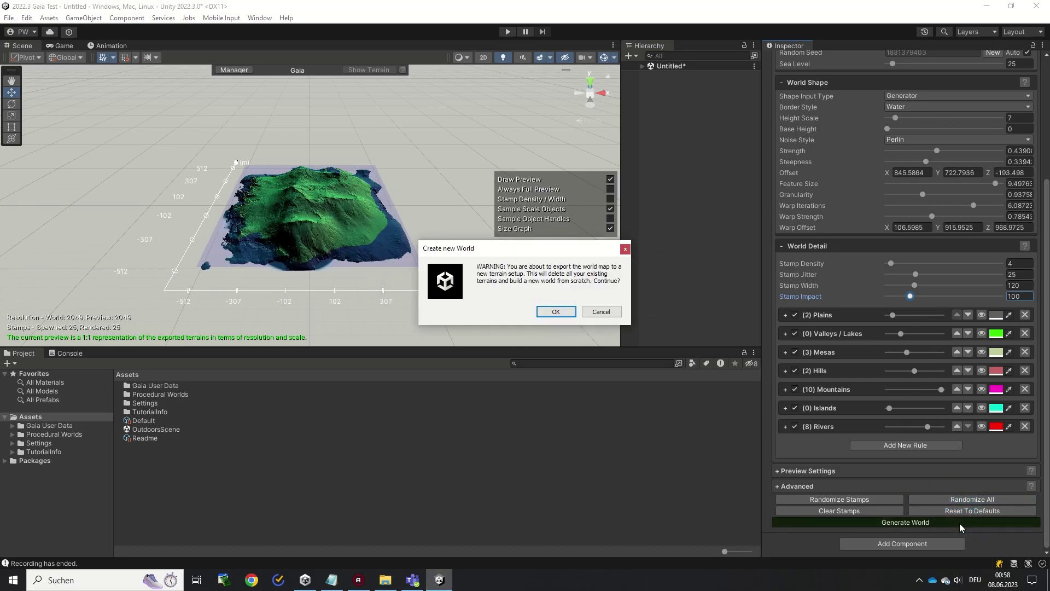
pyautogui.click(556, 311)
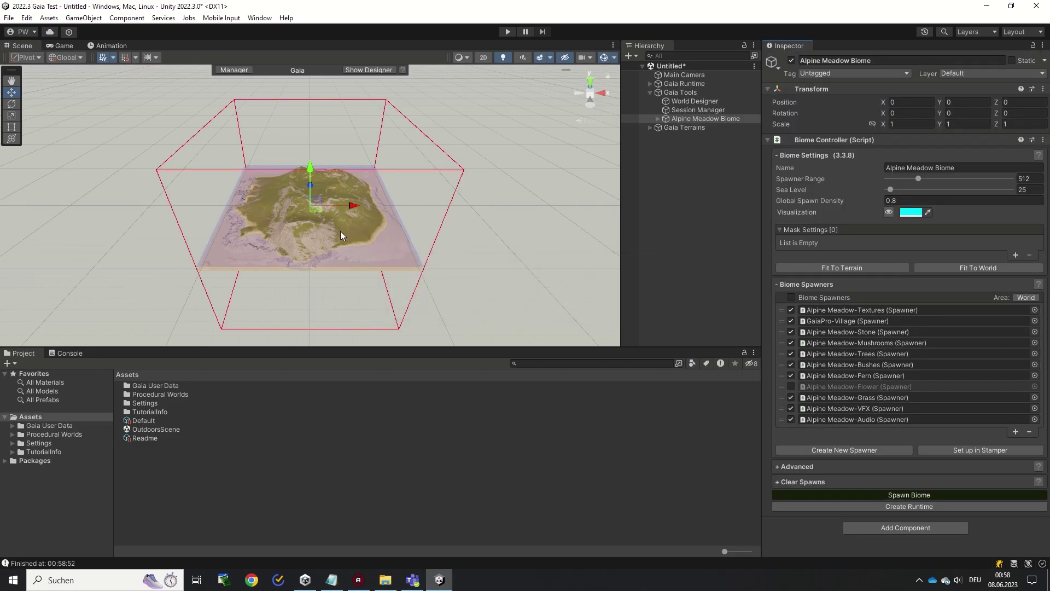
pyautogui.click(903, 495)
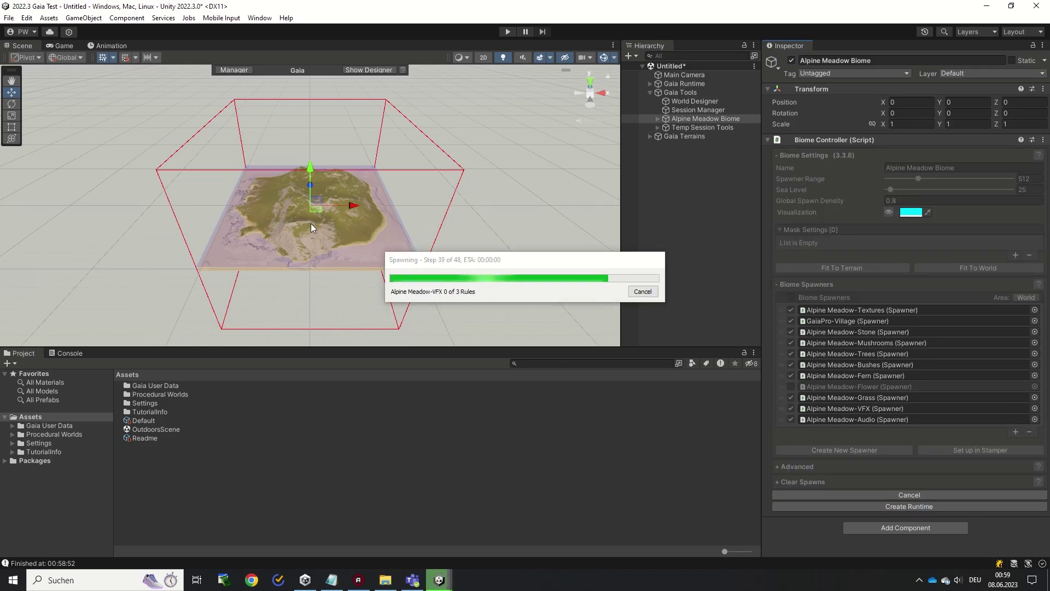
pyautogui.scroll(3, 311, 222)
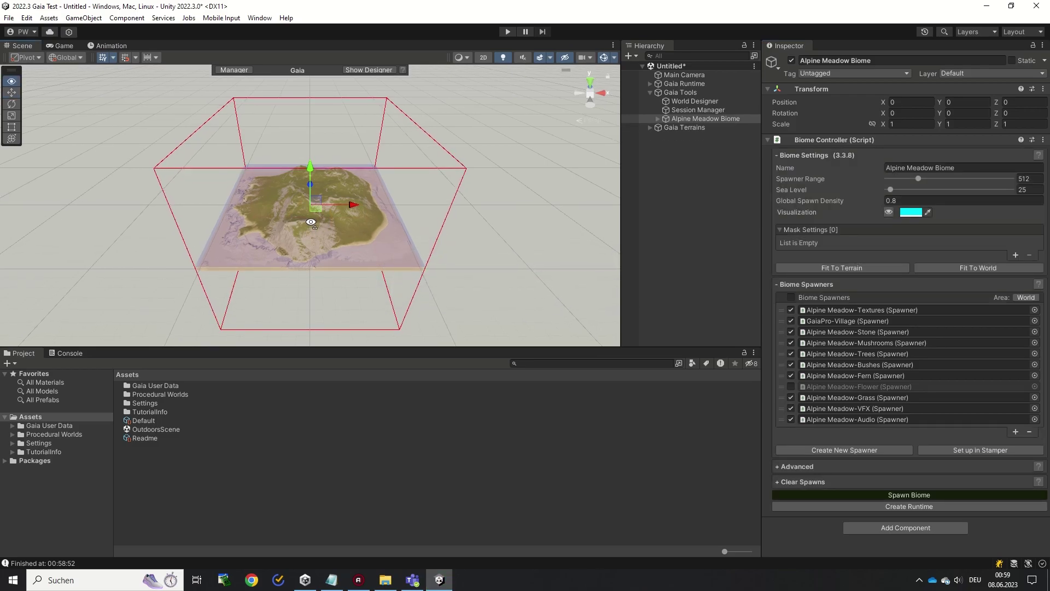
pyautogui.scroll(5, 309, 230)
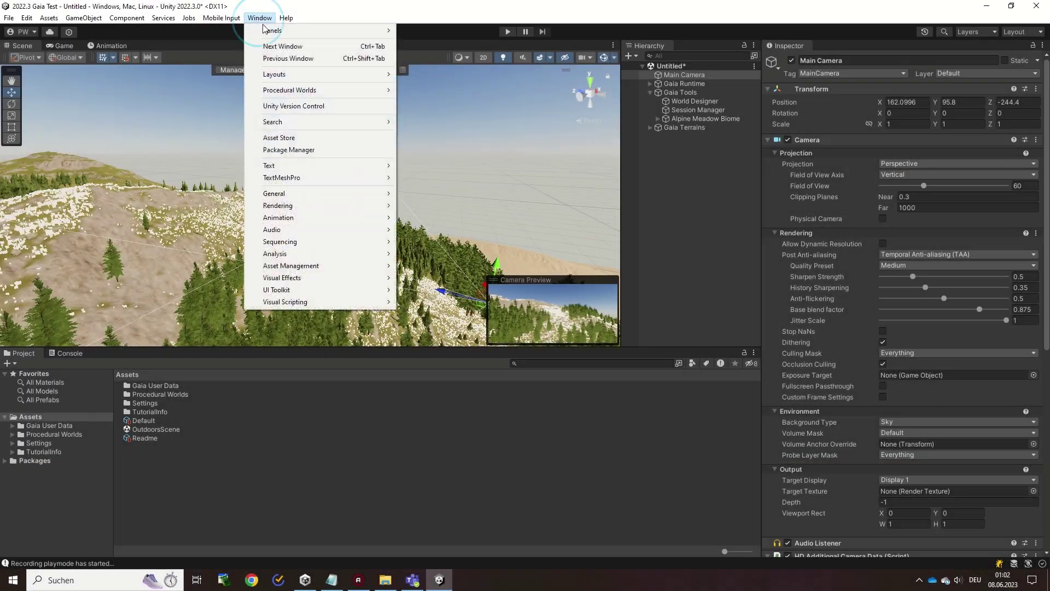
# Add Gaia runtime lighting, water, player and audio via the Gaia Manager, confirming with Yes.
pyautogui.moveTo(377, 91)
pyautogui.moveTo(428, 102)
pyautogui.click(553, 101)
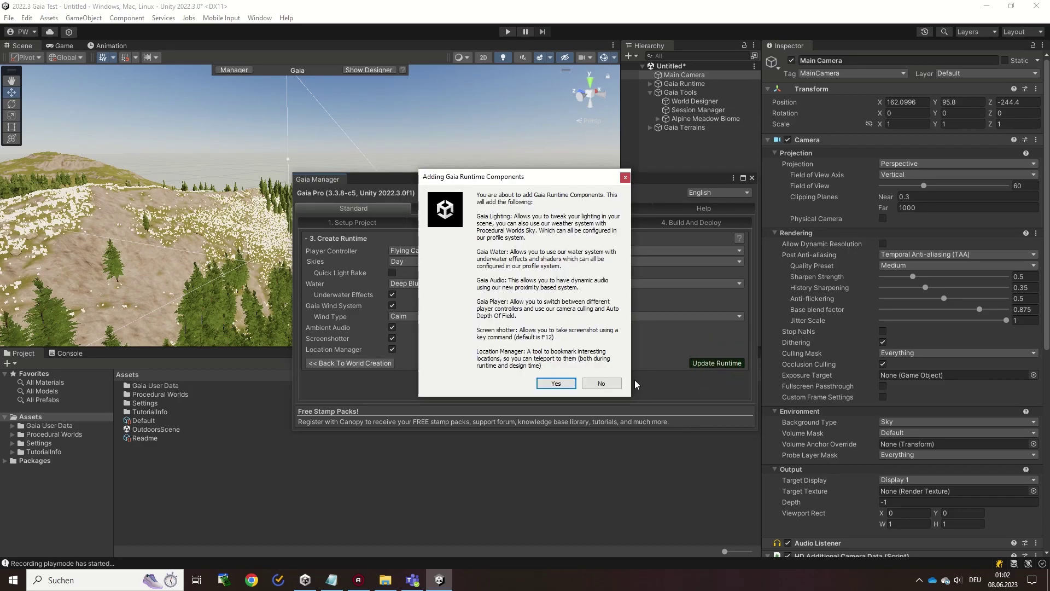
pyautogui.click(544, 382)
pyautogui.click(752, 177)
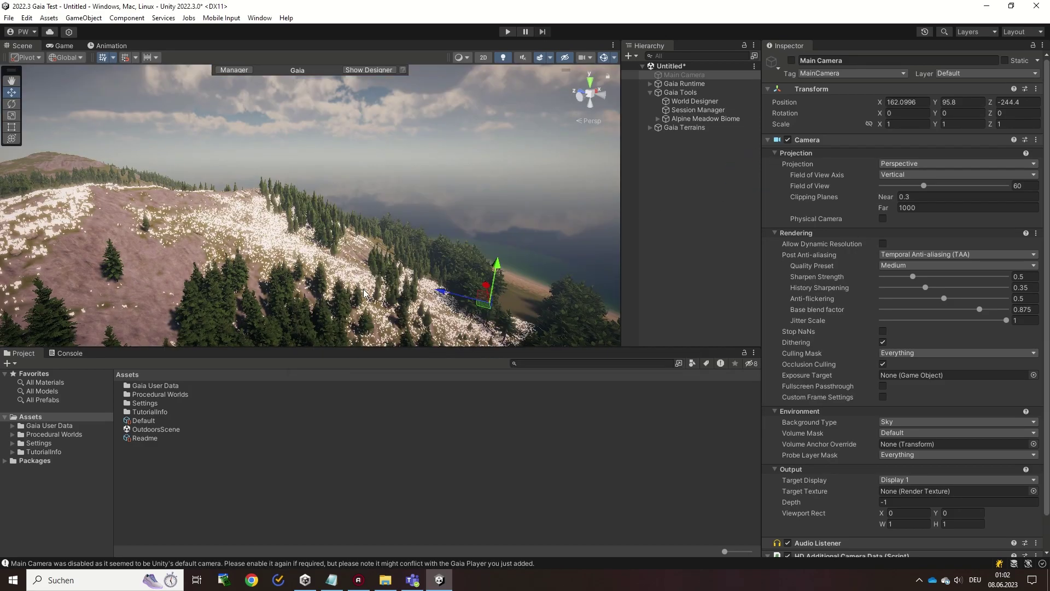
pyautogui.click(687, 93)
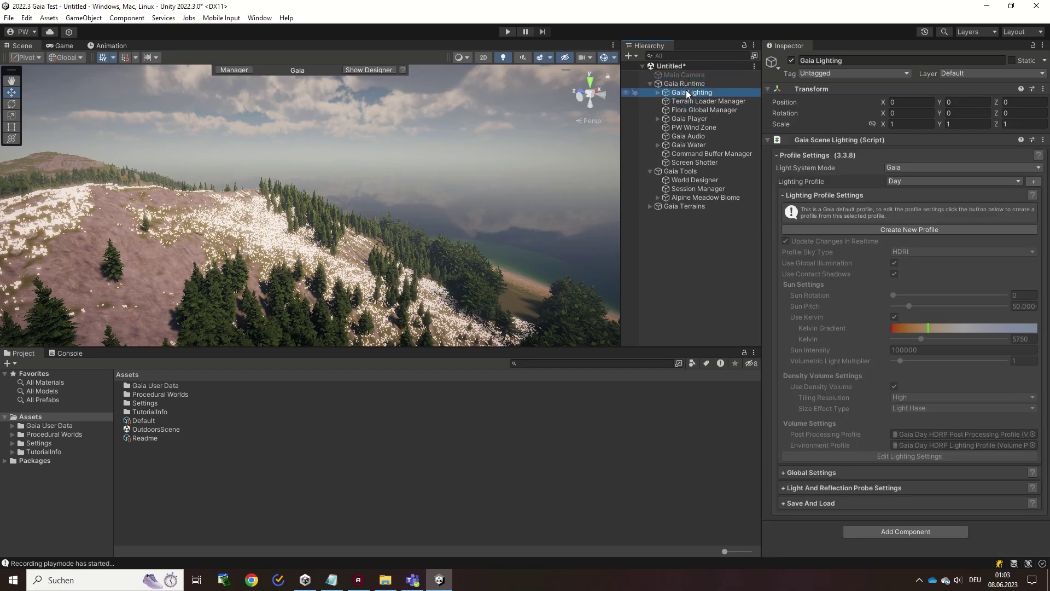
pyautogui.click(911, 179)
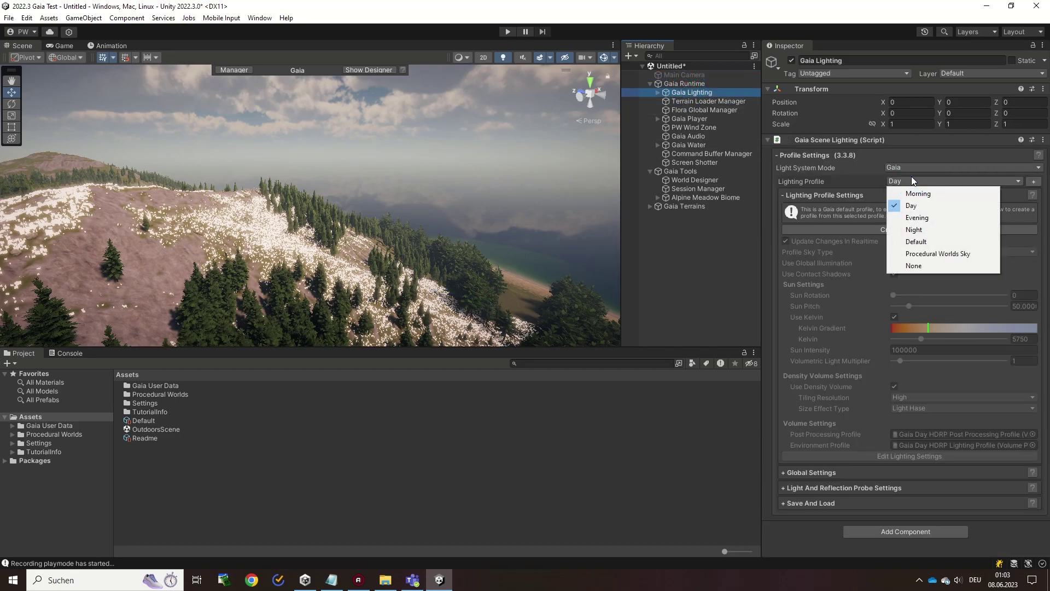
pyautogui.click(924, 192)
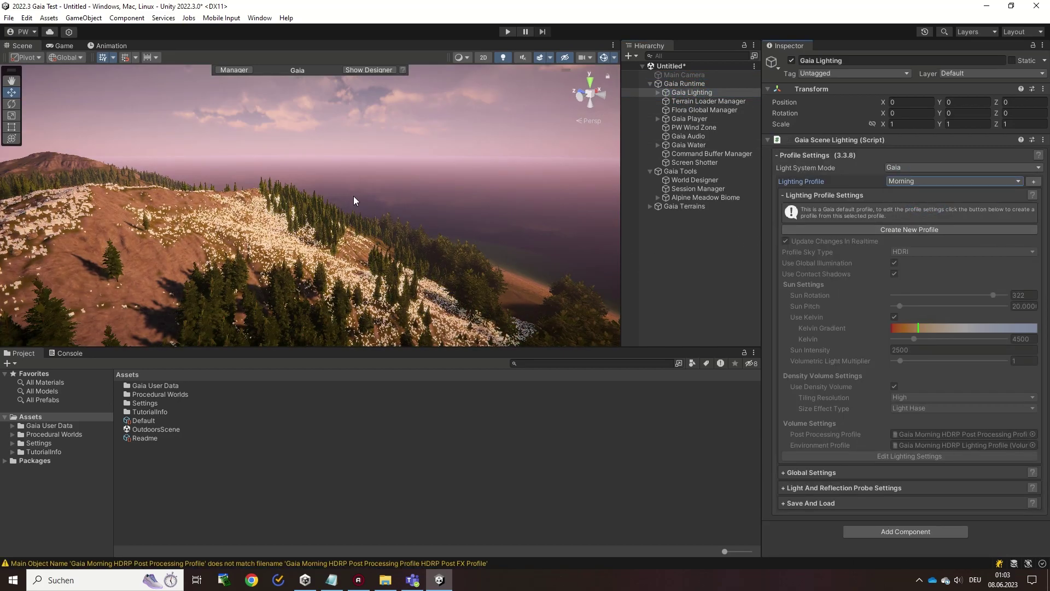
pyautogui.click(509, 33)
pyautogui.moveTo(114, 184); pyautogui.dragTo(1036, 245, button='right')
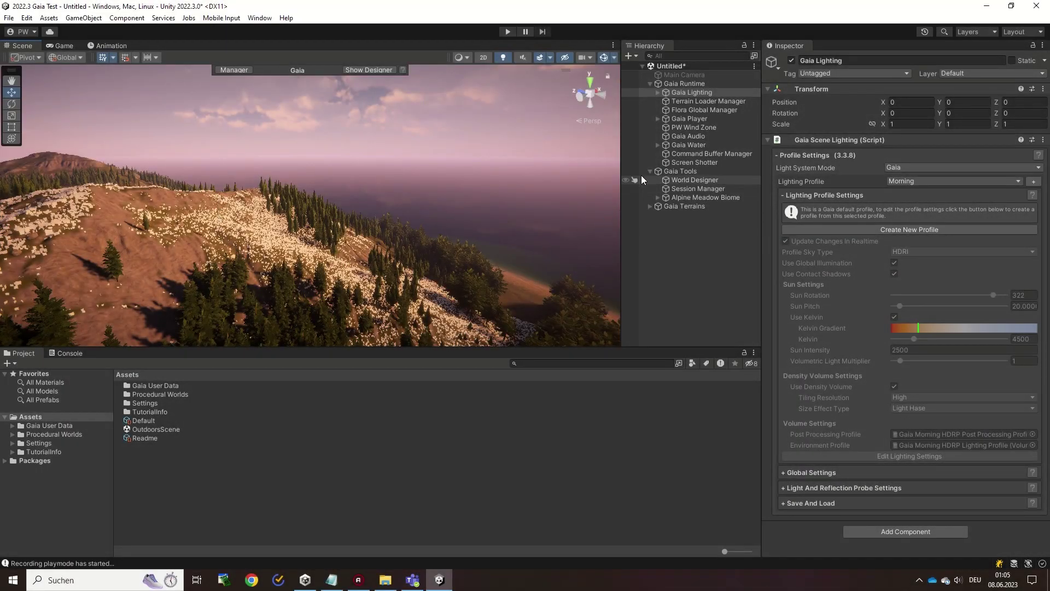
# Set Gaia Water's Water System Mode to None.
pyautogui.click(676, 144)
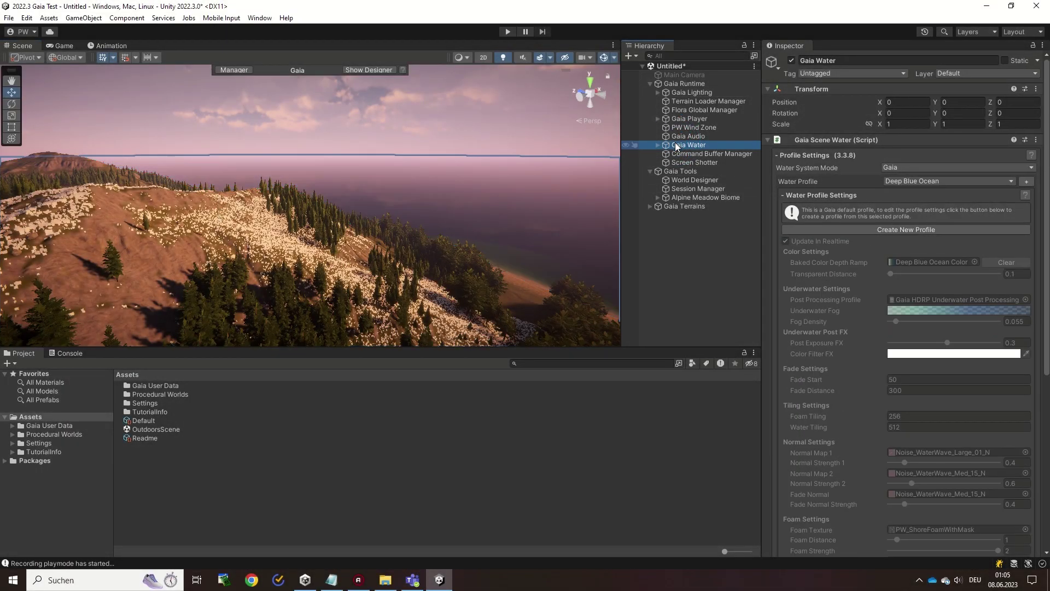
pyautogui.click(941, 168)
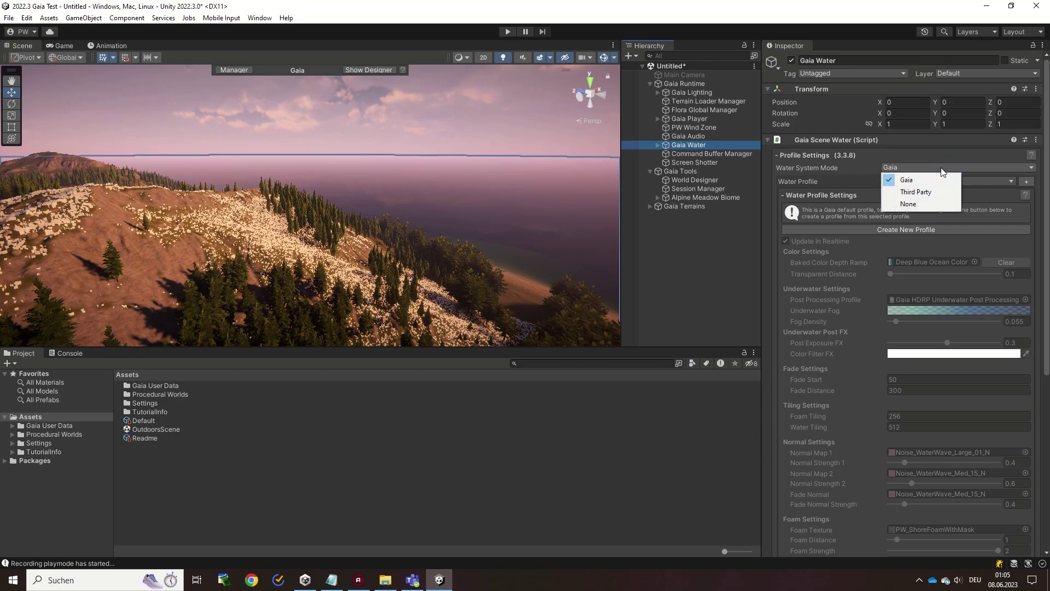
pyautogui.click(914, 205)
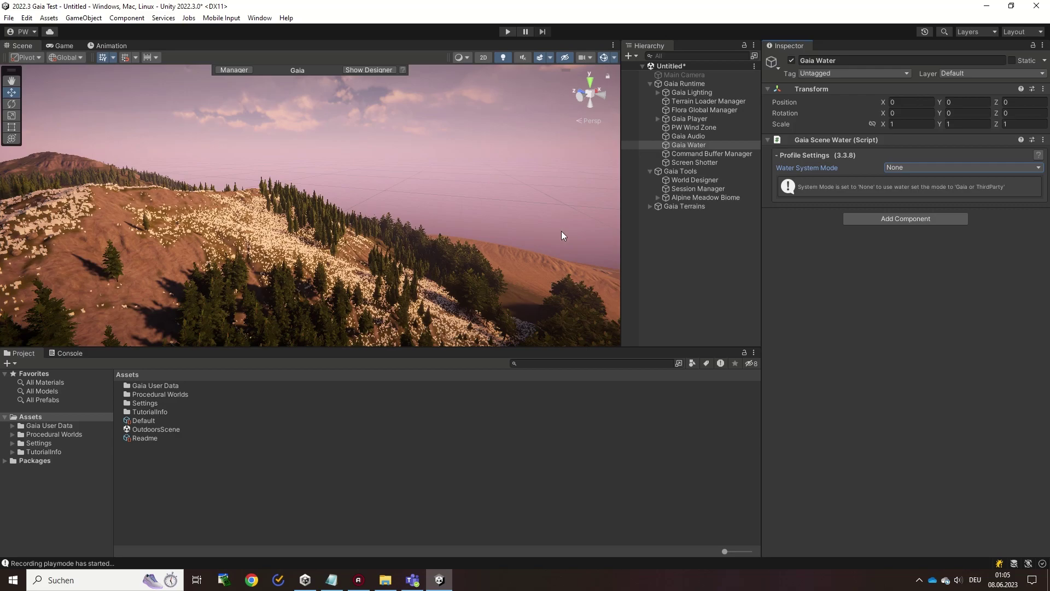
# Select the generated terrain and view its Paint Texture, Paint Trees and Terrain Settings tabs.
pyautogui.click(650, 206)
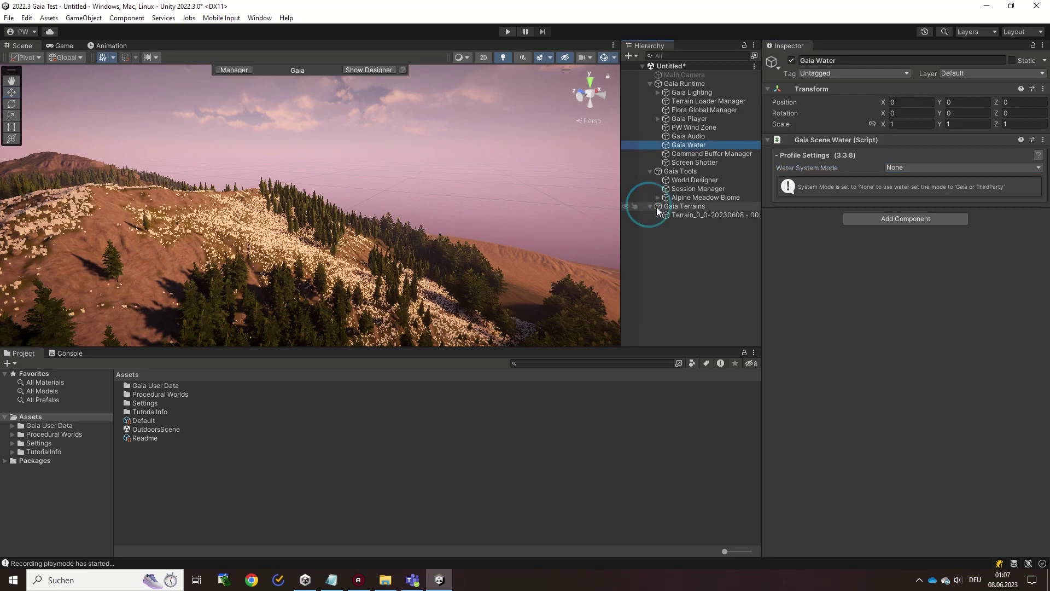
pyautogui.click(672, 215)
pyautogui.click(887, 155)
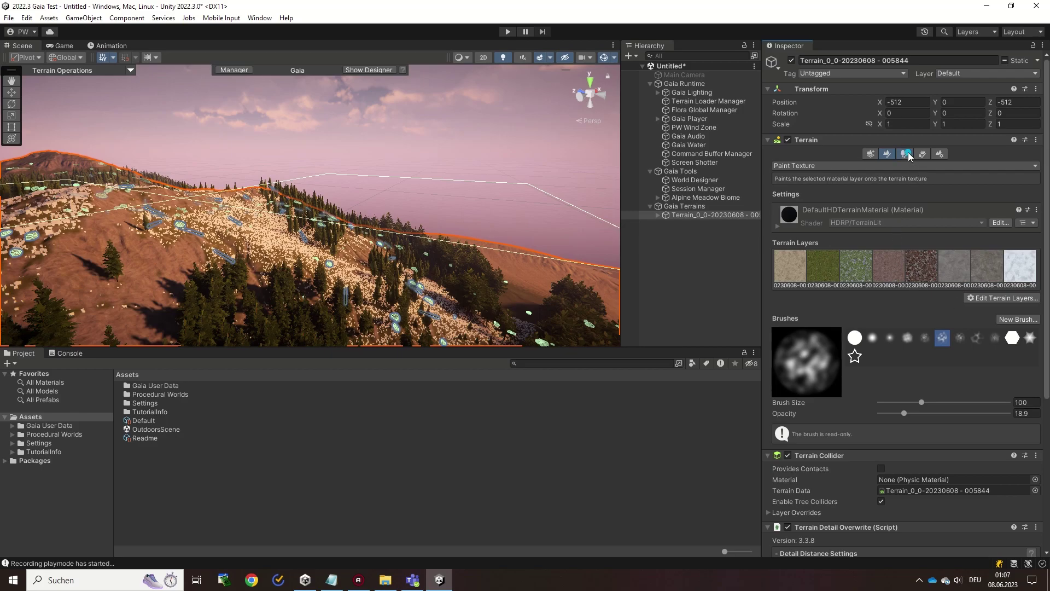
pyautogui.click(906, 153)
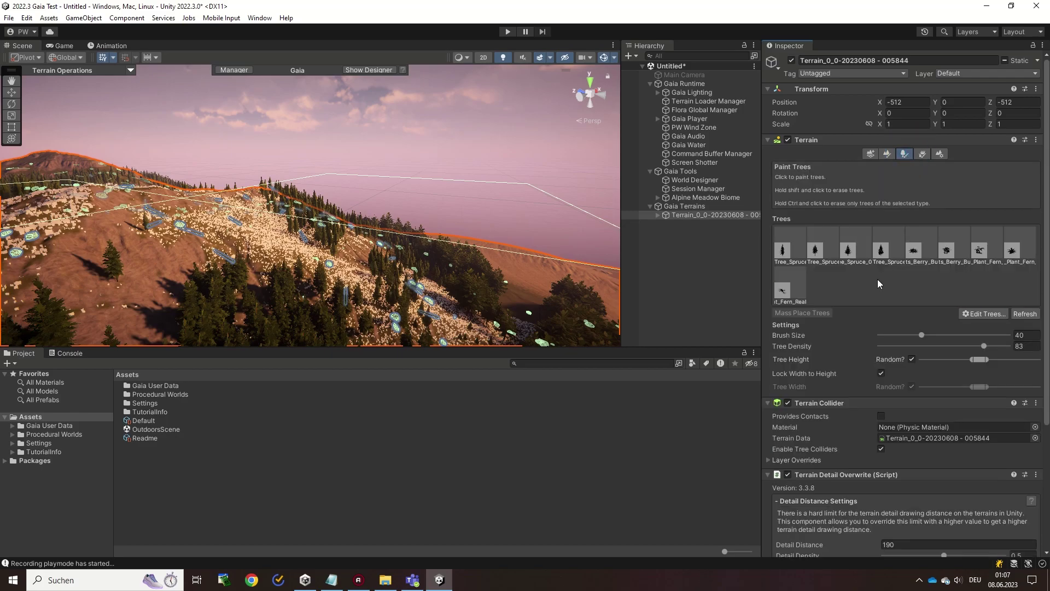
pyautogui.click(940, 153)
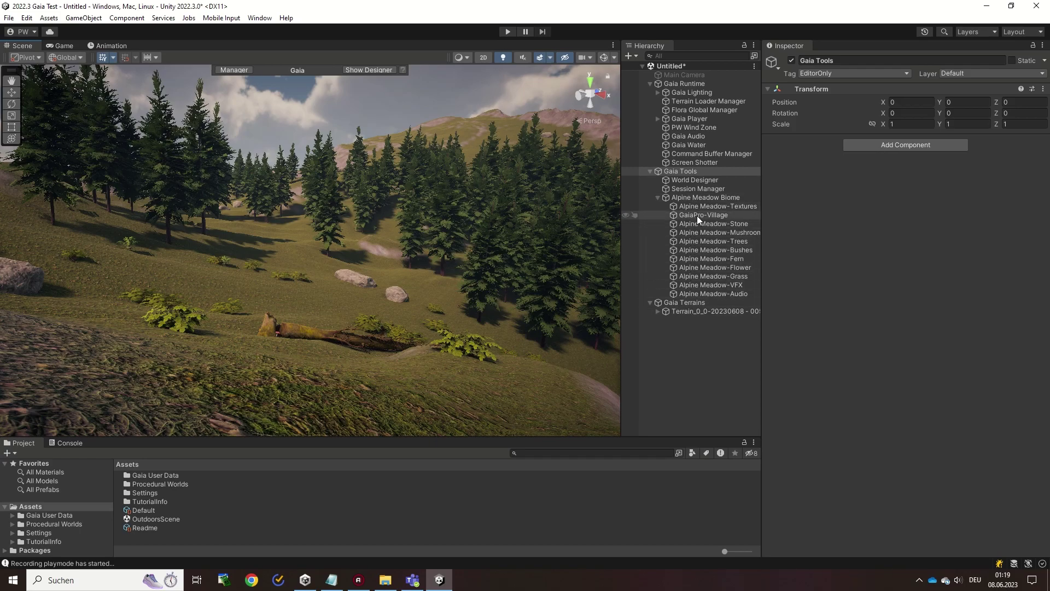
# Inspect the Alpine Meadow-Trees spawner and biome settings, then set Target Biome to Coniferous Forest.
pyautogui.click(702, 241)
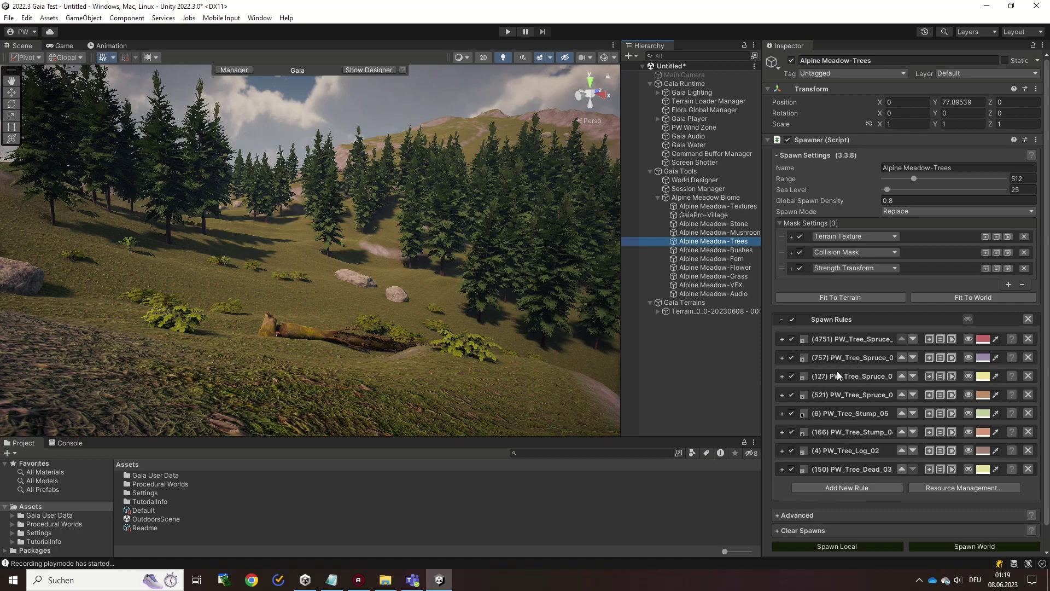
pyautogui.click(678, 199)
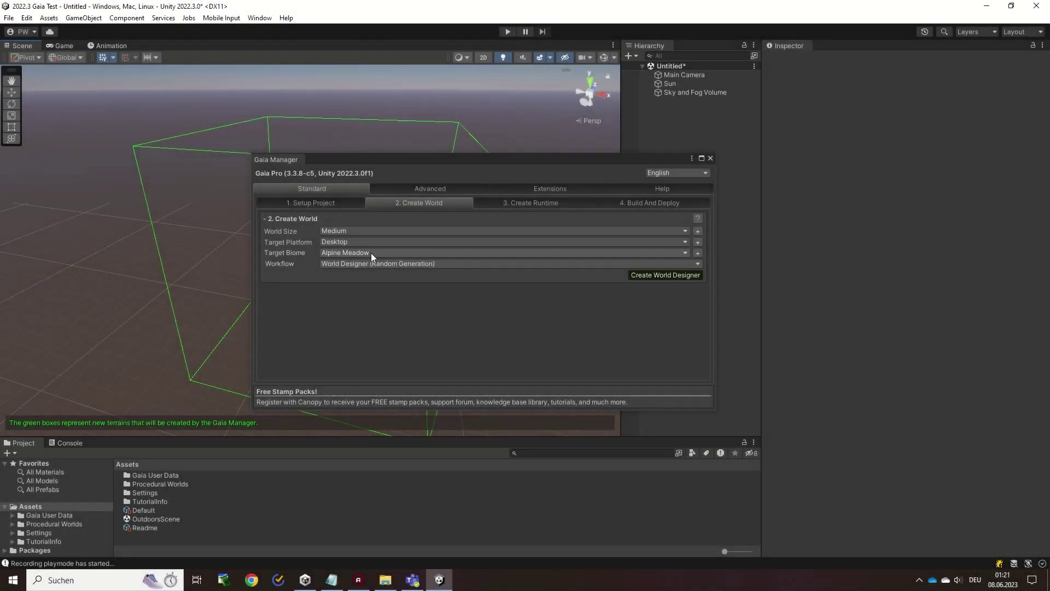
pyautogui.click(370, 252)
pyautogui.click(387, 278)
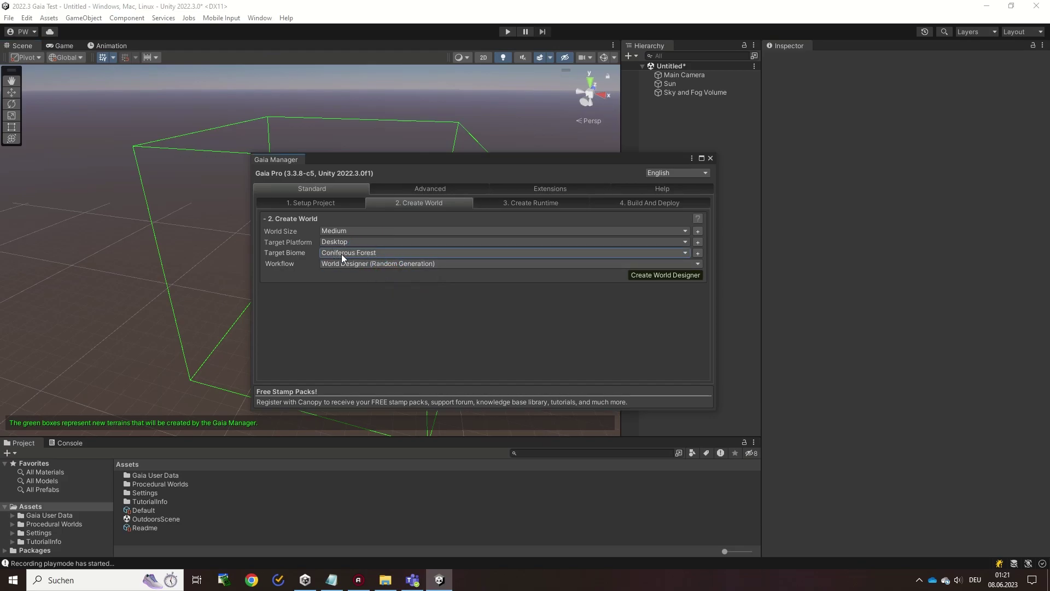
# Create the new World Designer, confirm both prompts, and select the Coniferous Forest Biome.
pyautogui.click(665, 275)
pyautogui.click(553, 312)
pyautogui.click(556, 314)
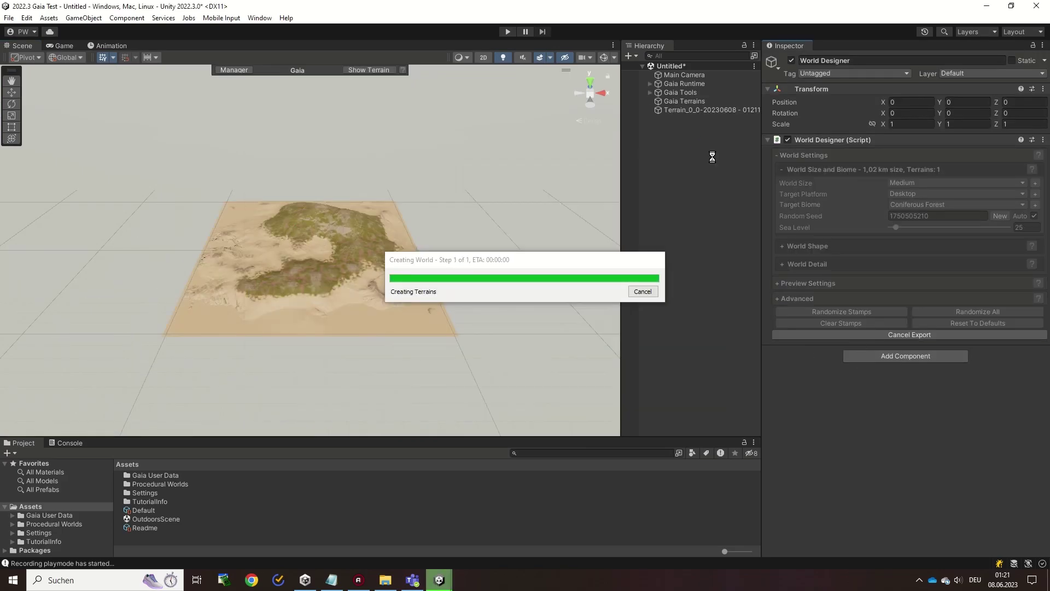
pyautogui.click(698, 122)
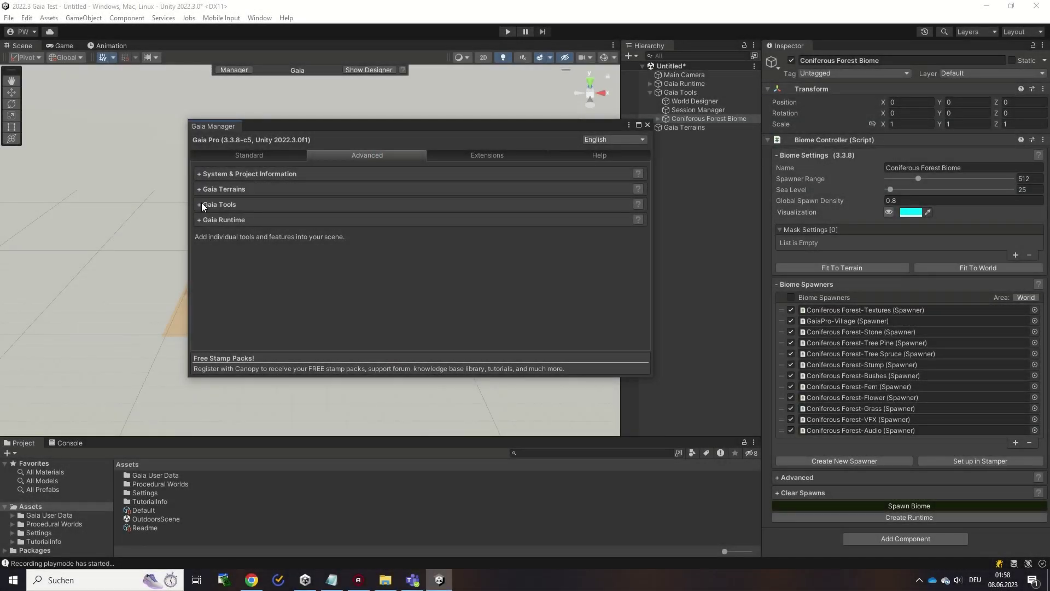
# List the project's existing biomes and spawners under Gaia Tools, then add the Coniferous Forest biome.
pyautogui.click(201, 204)
pyautogui.scroll(-2, 266, 236)
pyautogui.click(209, 195)
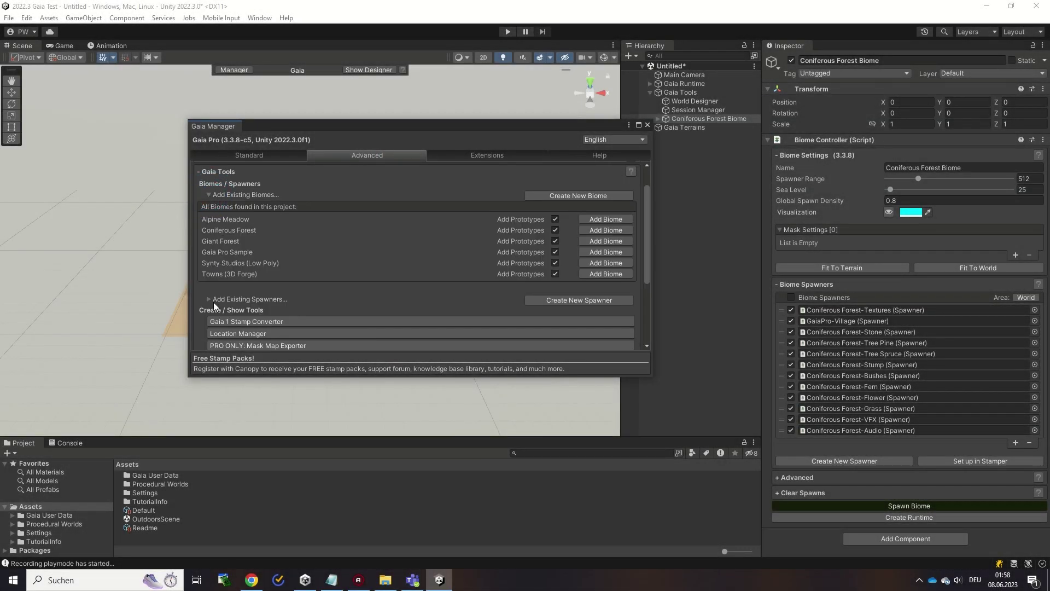
pyautogui.click(214, 302)
pyautogui.click(591, 253)
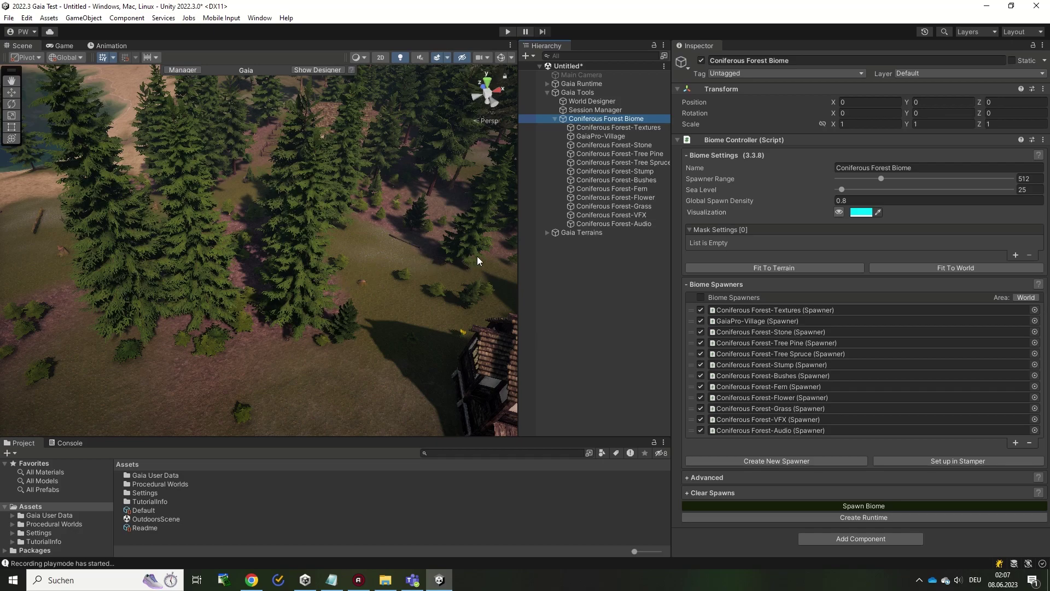
# Replace the Tree Spruce rule's PW_Tree_Spruce_05 prefab with PW_Tree_Sequoia_01.
pyautogui.click(631, 163)
pyautogui.click(696, 386)
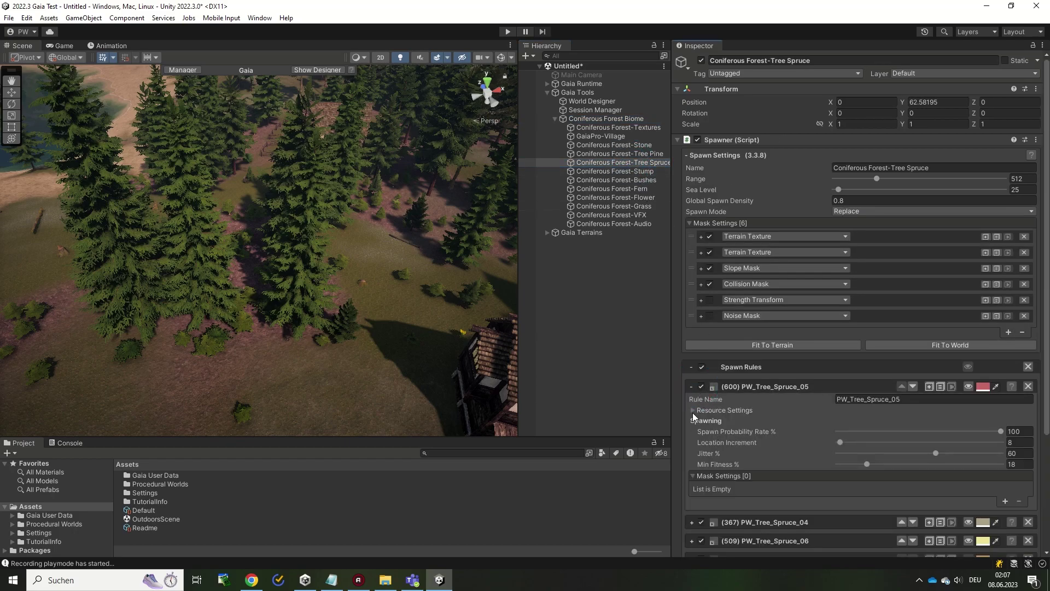
pyautogui.click(693, 411)
pyautogui.scroll(-1, 693, 411)
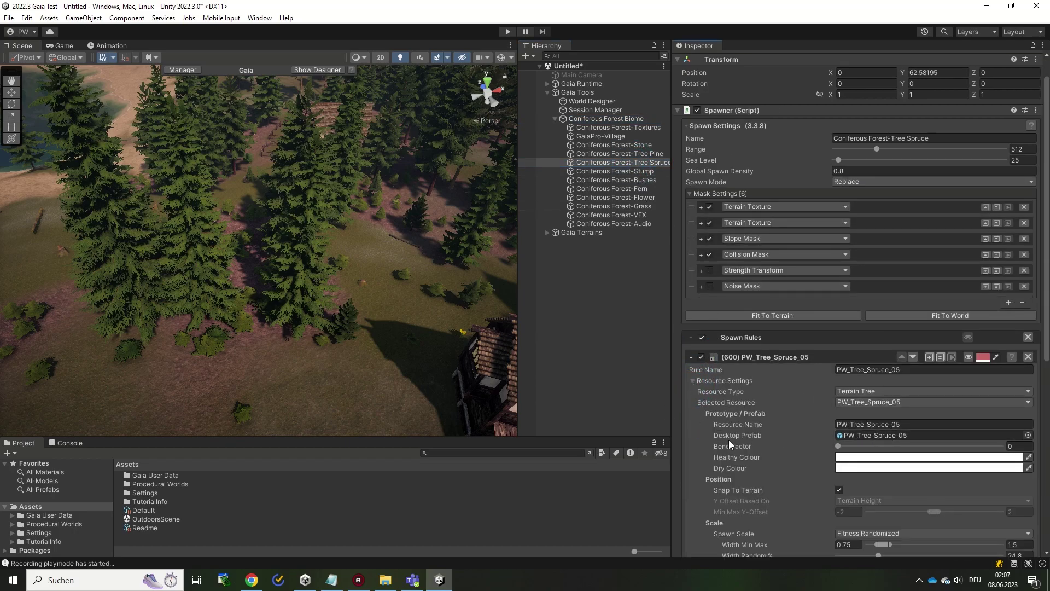
pyautogui.click(1028, 435)
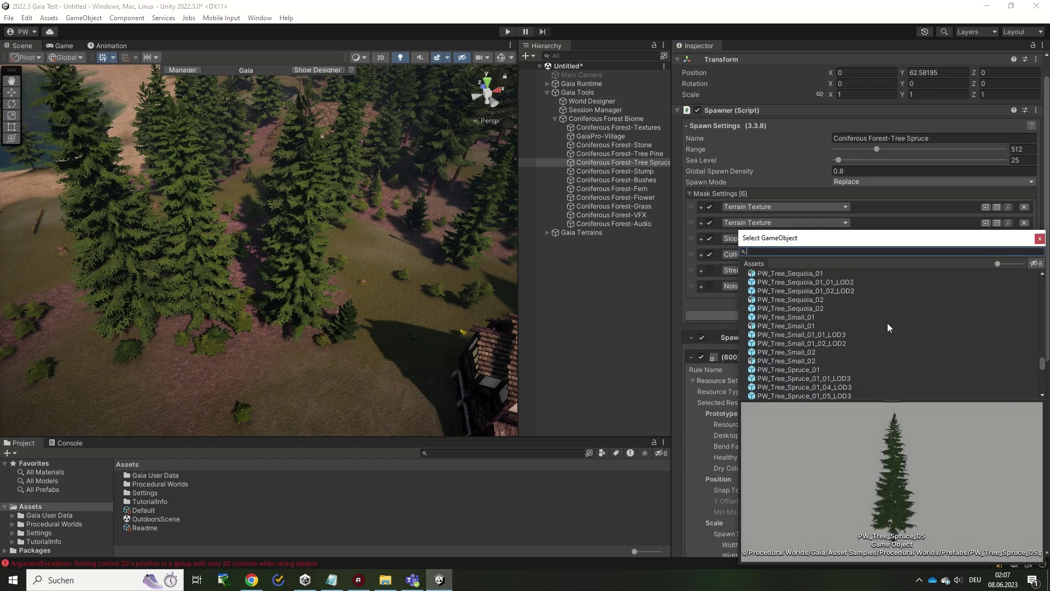
pyautogui.scroll(2, 850, 314)
pyautogui.click(817, 298)
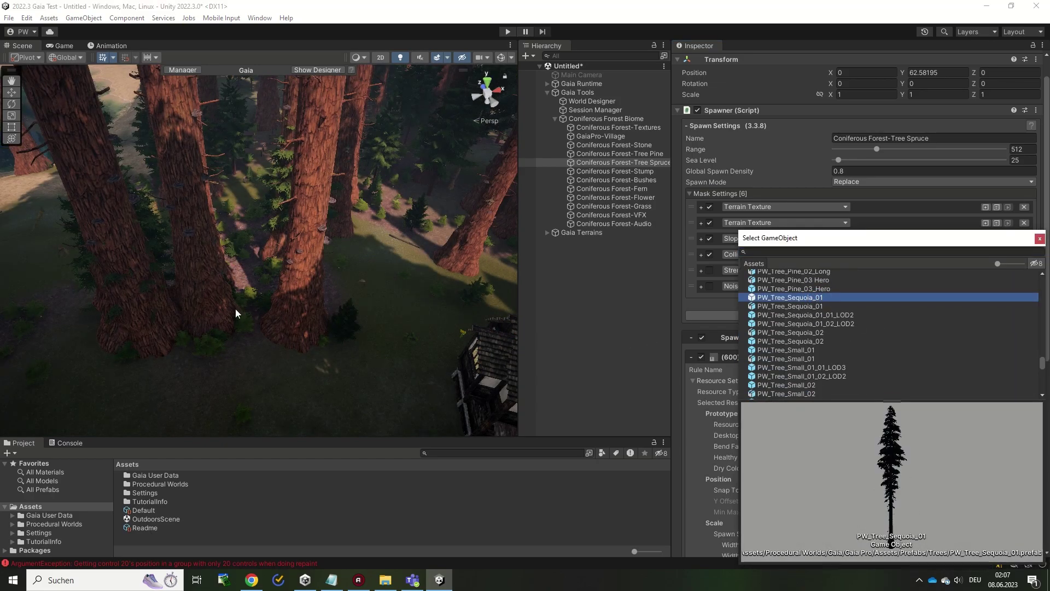
pyautogui.click(1039, 239)
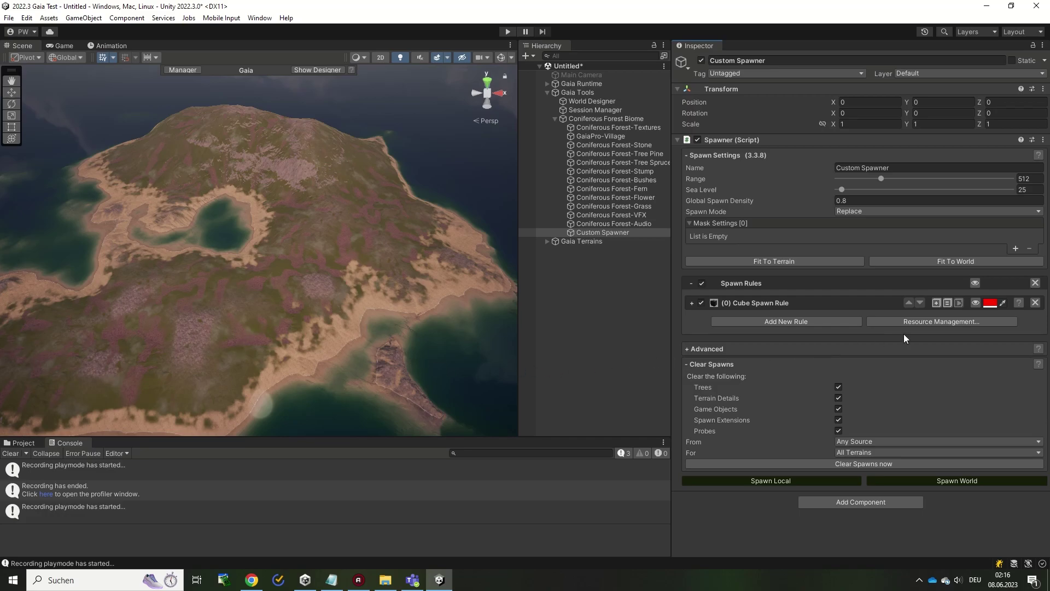
# Preview the Cube Spawn Rule's placement, then Spawn World to place 1072 cubes.
pyautogui.click(976, 303)
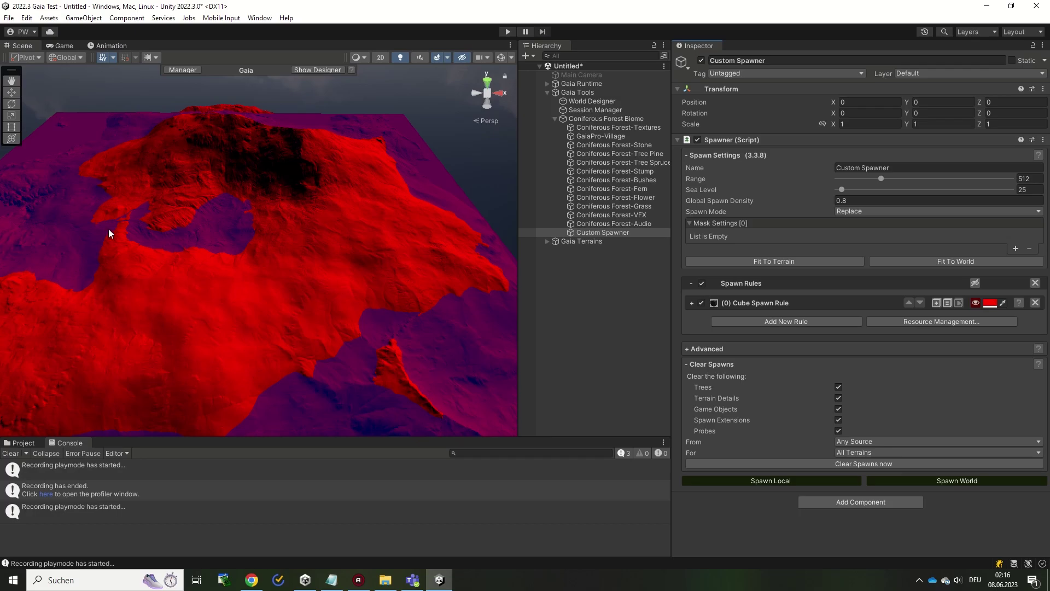
pyautogui.click(977, 303)
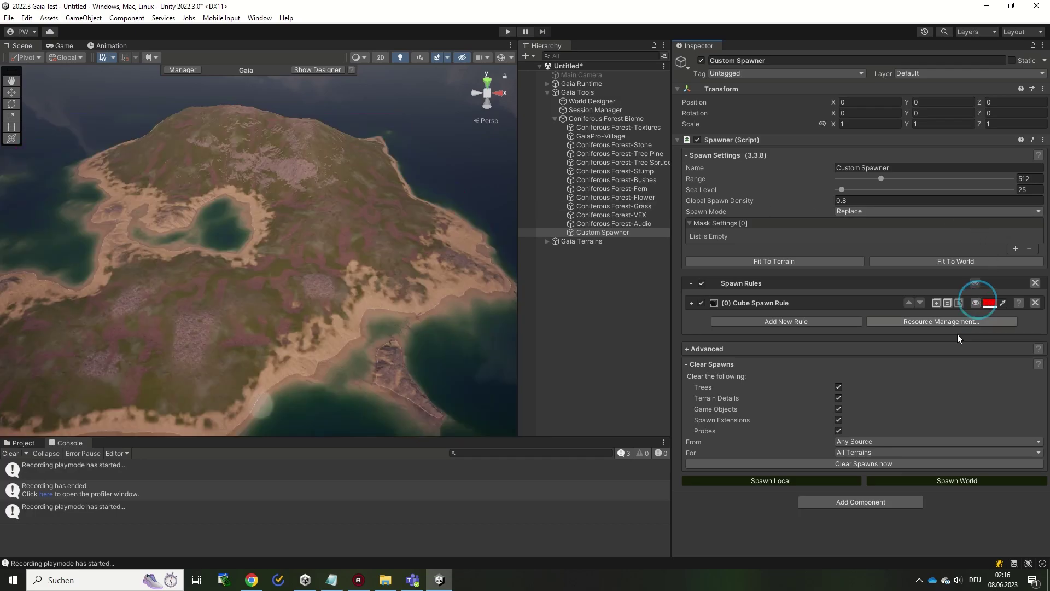
pyautogui.click(943, 477)
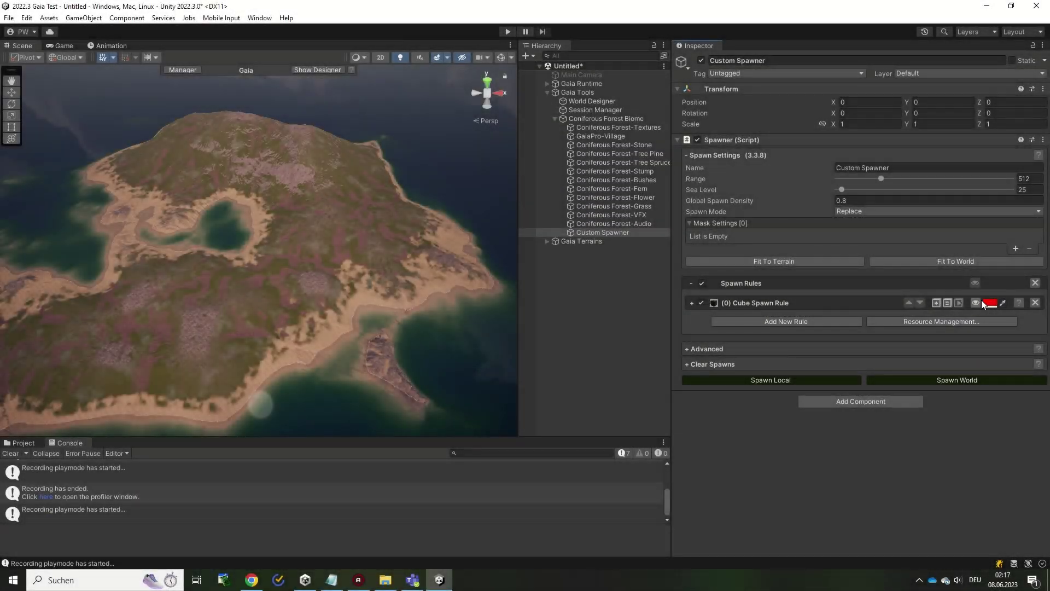
# Add a Height Mask of about -19.96 to 30.04 to the Cube Spawn Rule and respawn the cubes.
pyautogui.click(979, 302)
pyautogui.click(692, 302)
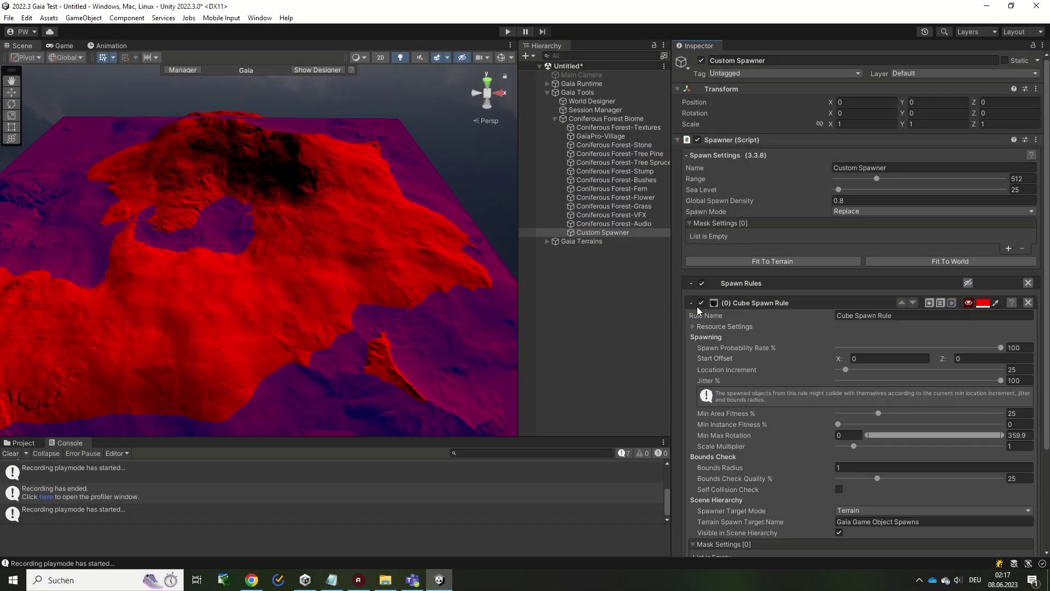
pyautogui.scroll(-4, 810, 452)
pyautogui.click(1005, 442)
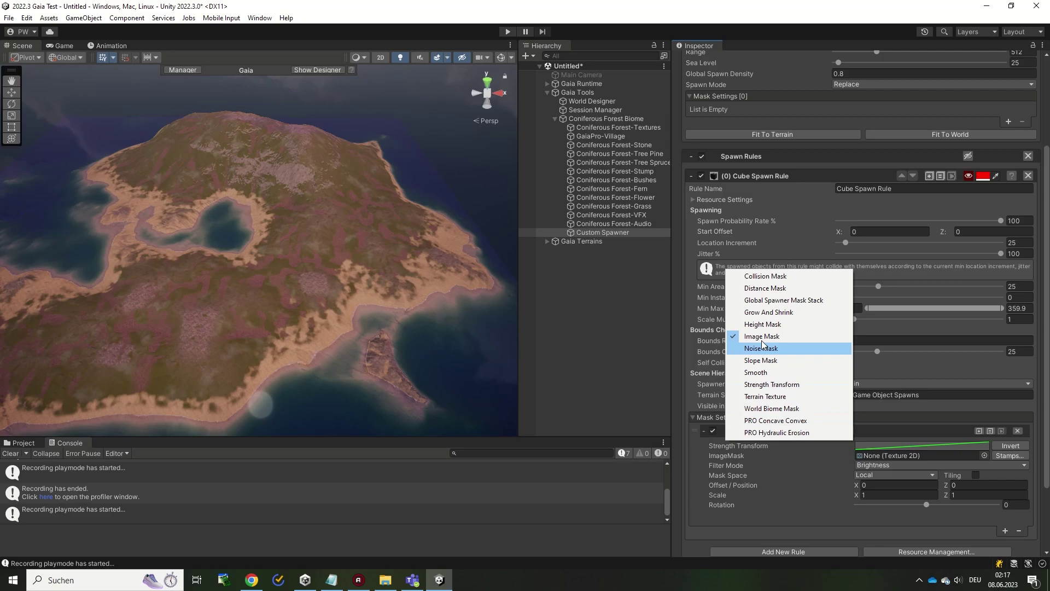
pyautogui.click(764, 328)
pyautogui.scroll(-1, 932, 453)
pyautogui.moveTo(931, 447); pyautogui.dragTo(889, 447)
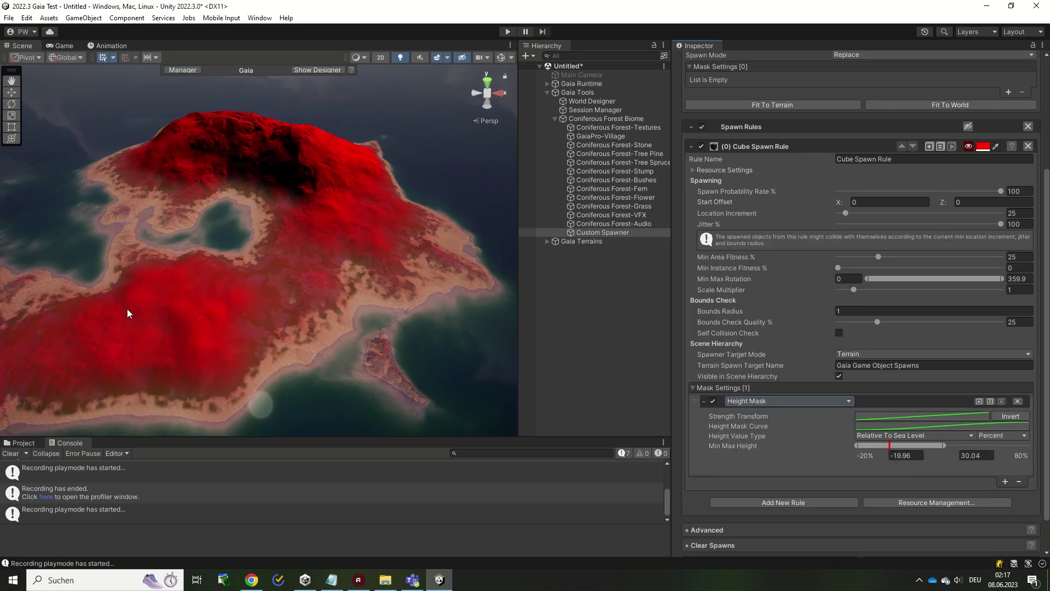
pyautogui.scroll(-2, 937, 504)
pyautogui.click(961, 520)
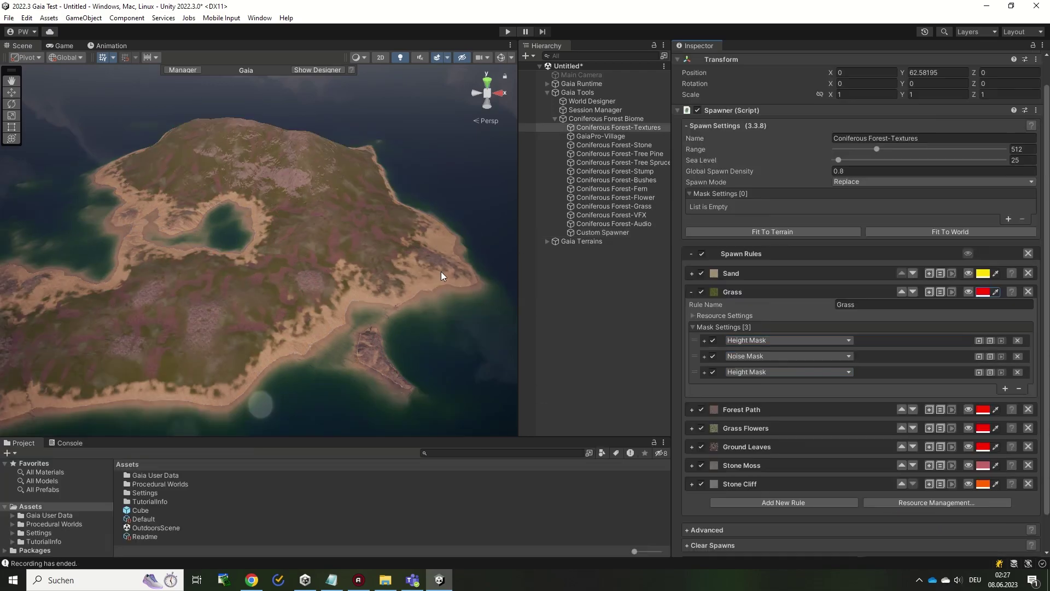
# Create Custom Biome from Gaia Tools in the Gaia Manager's Advanced tab.
pyautogui.click(186, 69)
pyautogui.click(461, 207)
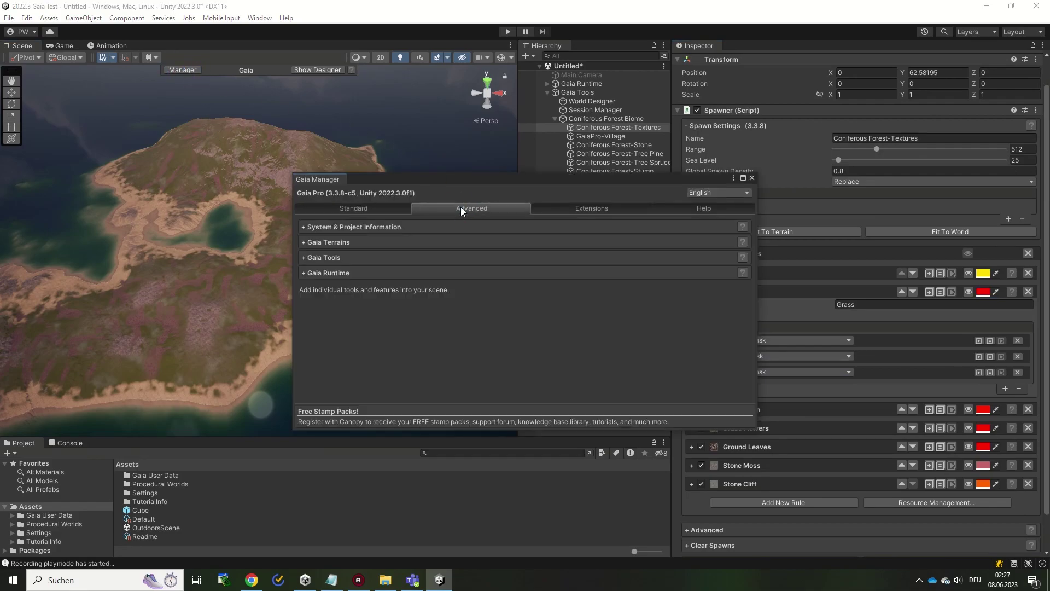
pyautogui.click(309, 256)
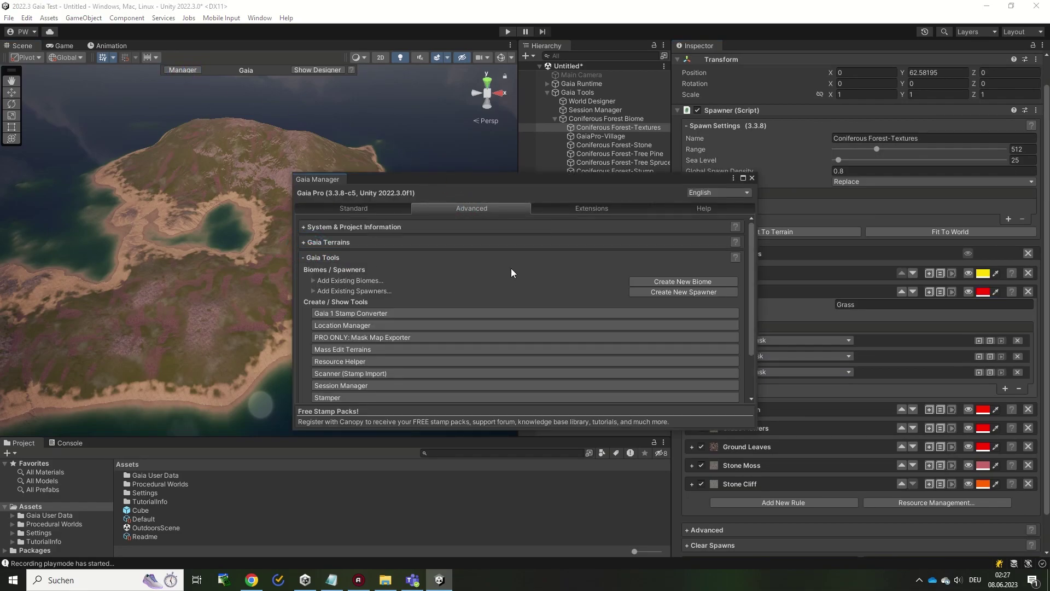
pyautogui.click(663, 282)
pyautogui.moveTo(650, 181); pyautogui.dragTo(393, 159)
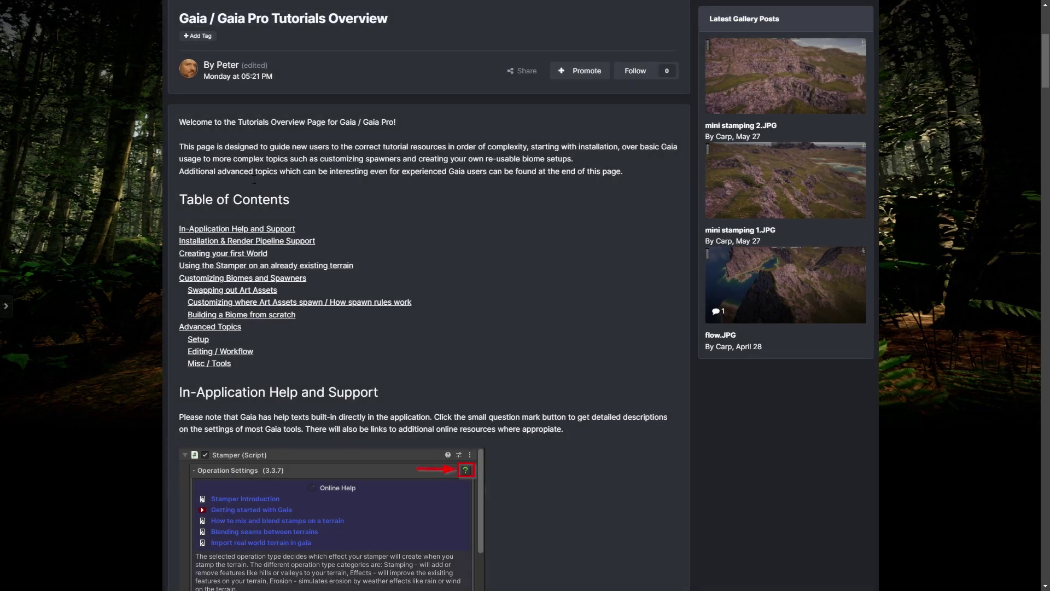
# Read through the Gaia tutorials overview, then turn on the Pine spawner's inline help.
pyautogui.scroll(-20, 375, 141)
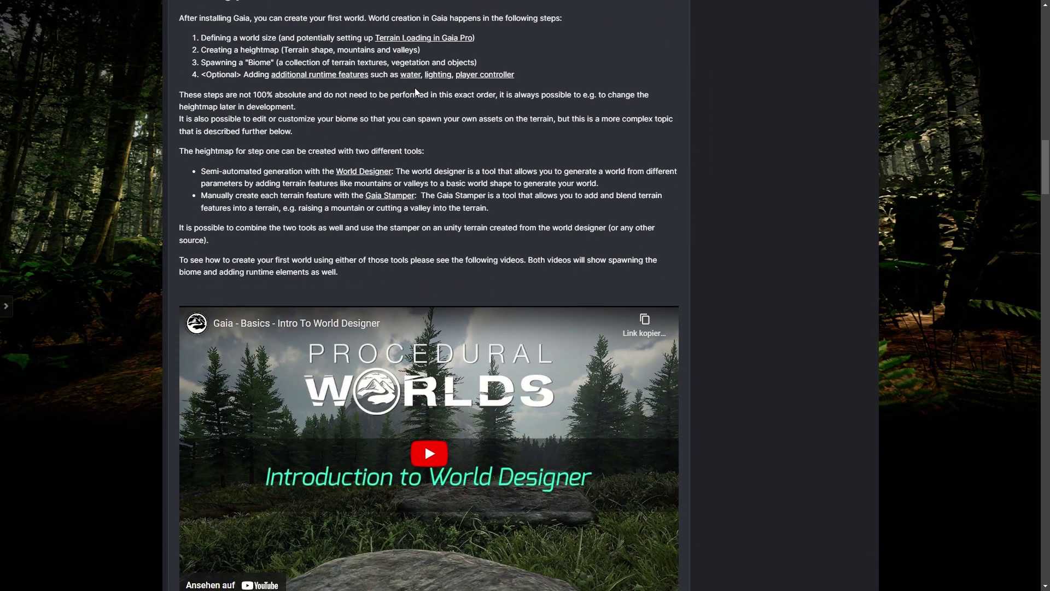
pyautogui.scroll(-8, 415, 91)
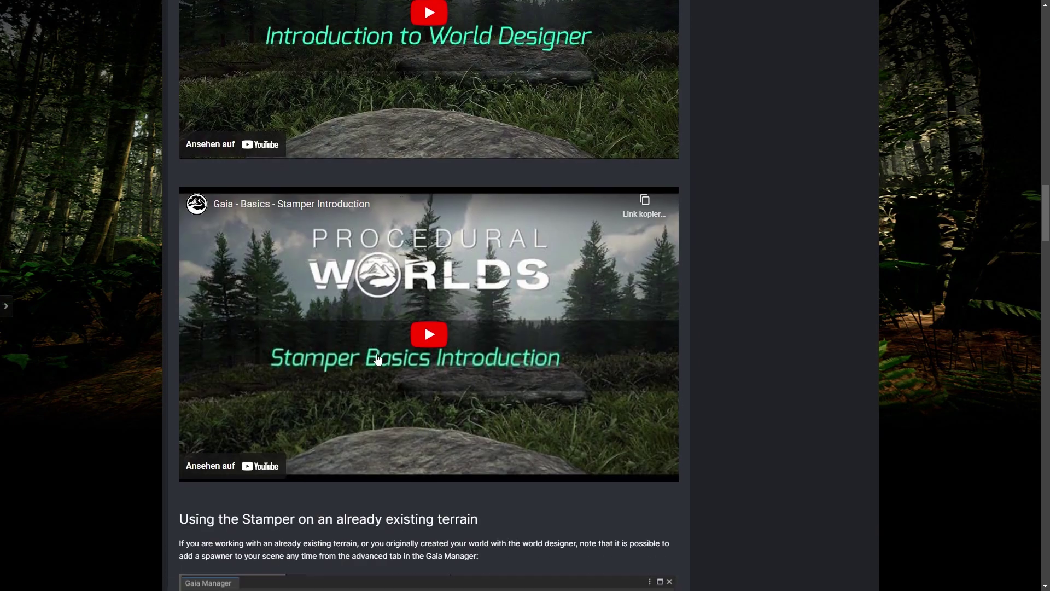
pyautogui.scroll(-15, 377, 359)
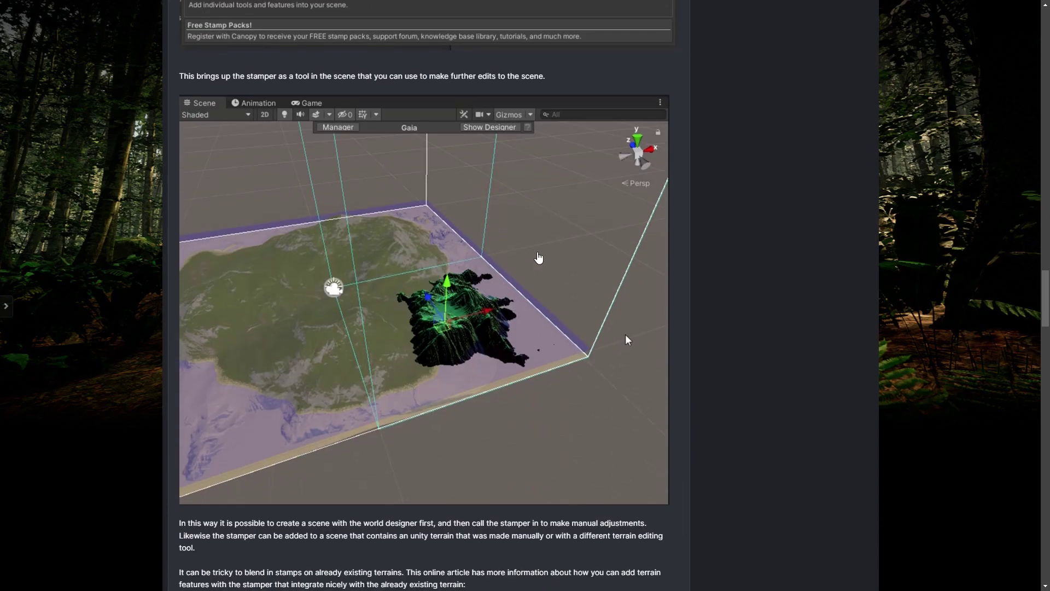
pyautogui.scroll(-9, 627, 340)
pyautogui.scroll(-20, 306, 148)
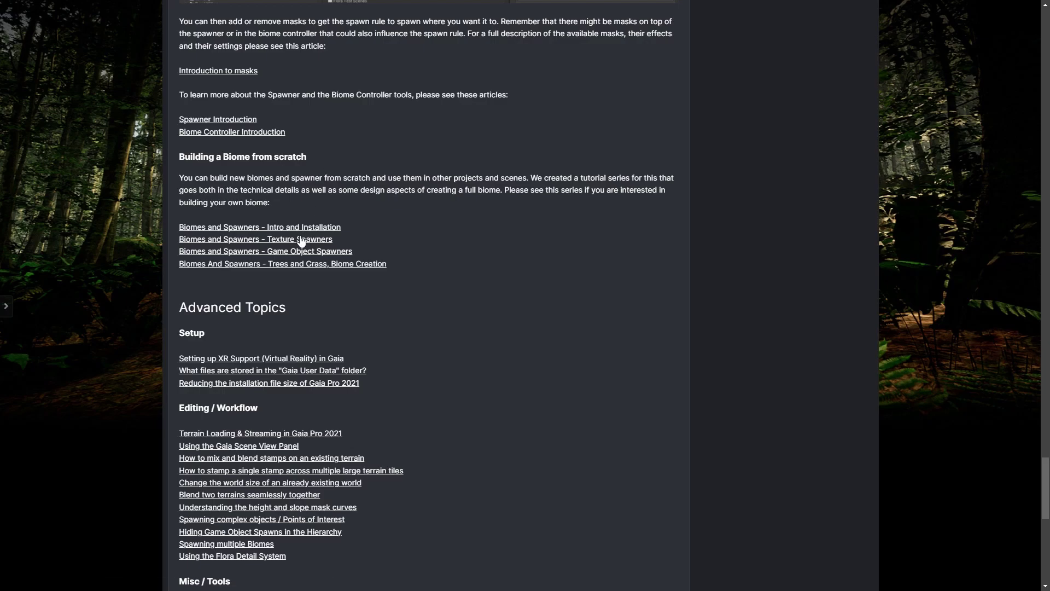
pyautogui.scroll(-4, 228, 125)
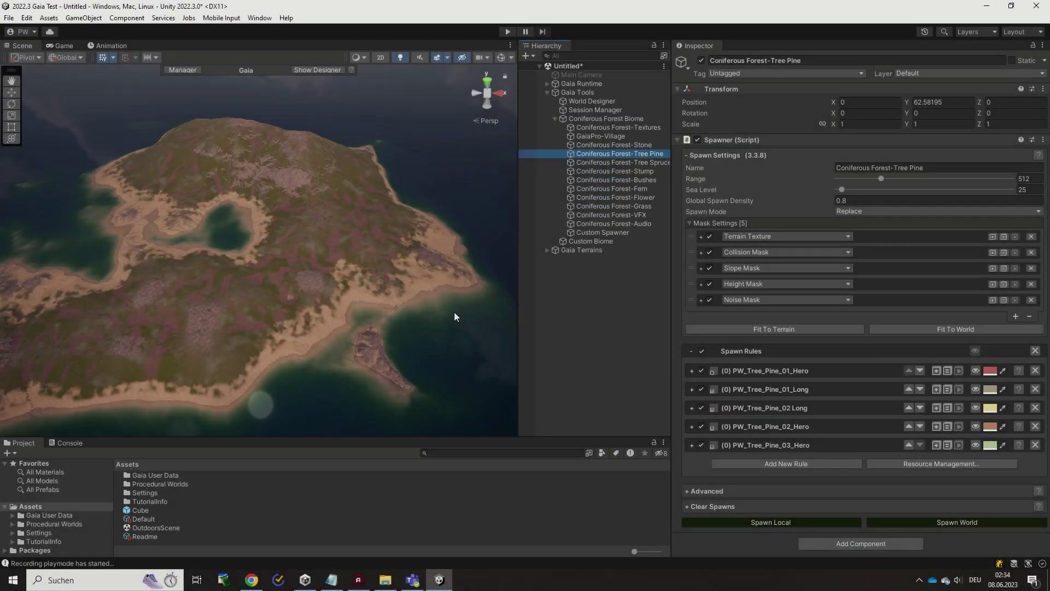
pyautogui.click(1039, 155)
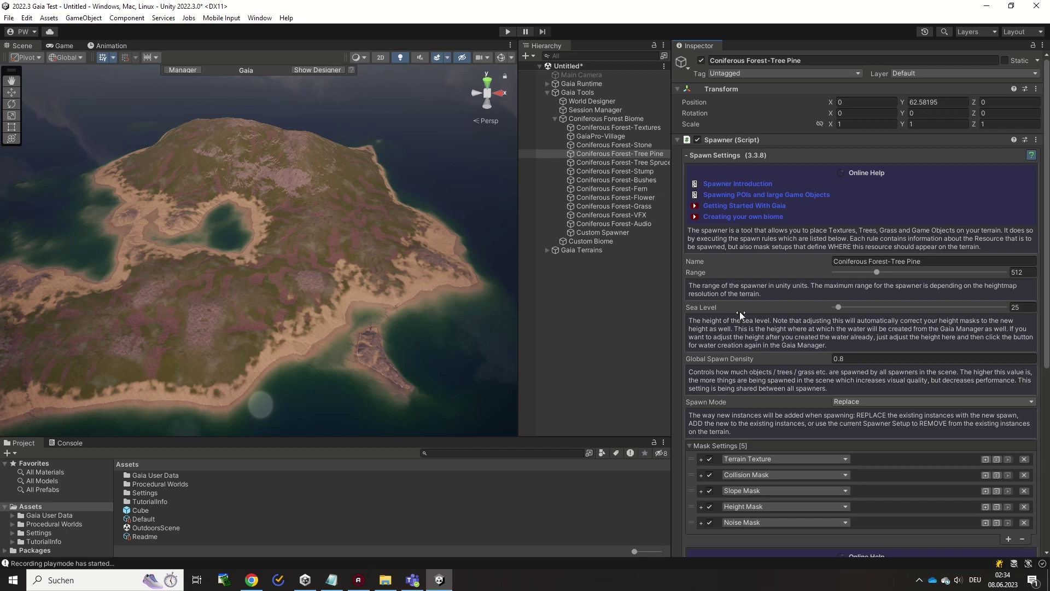
# Open and skim the Spawner Introduction help article.
pyautogui.click(733, 184)
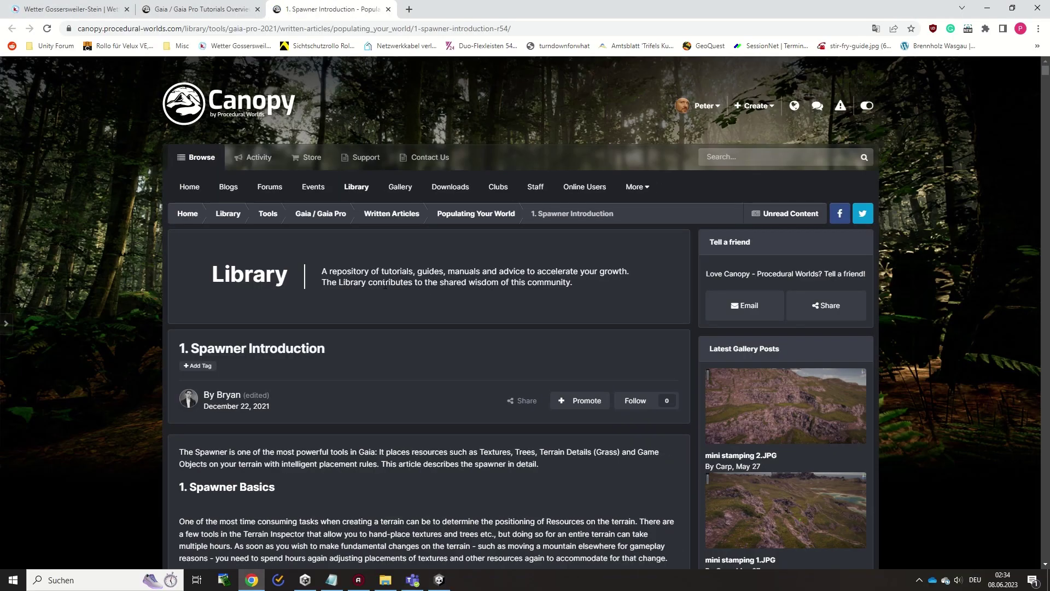
pyautogui.scroll(-20, 385, 285)
pyautogui.scroll(18, 556, 375)
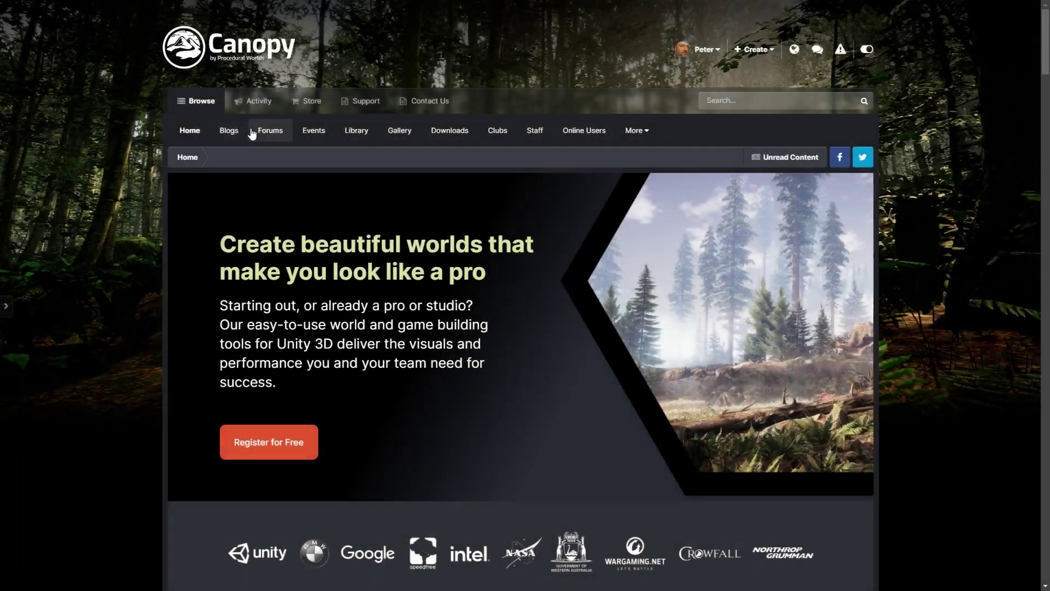
# Go to the community forums and enter the Gaia & Gaia Pro 2021 board.
pyautogui.click(265, 132)
pyautogui.scroll(-2, 327, 213)
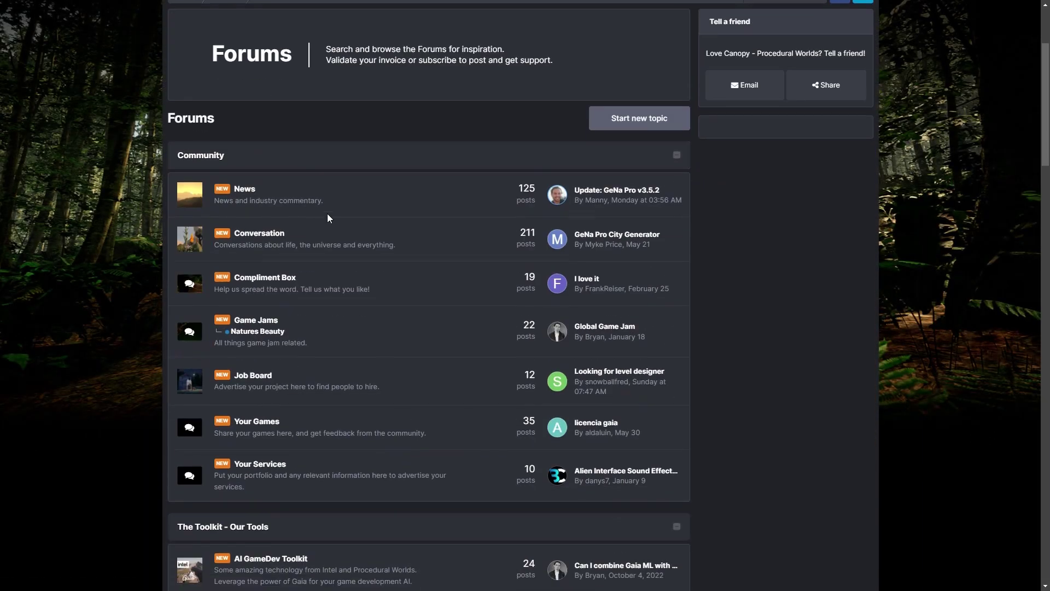
pyautogui.scroll(-5, 327, 213)
pyautogui.click(253, 335)
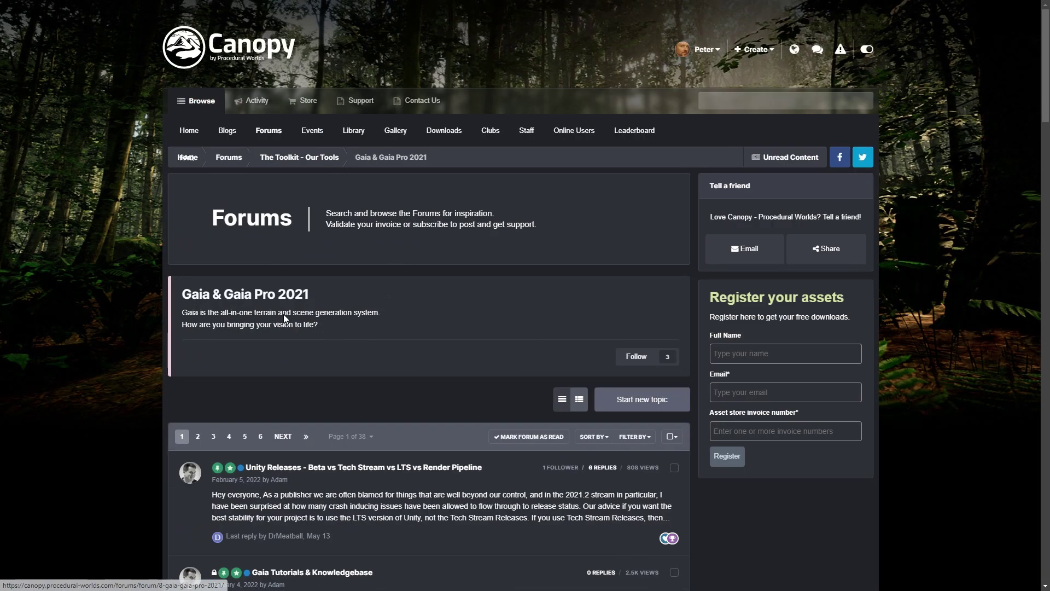
# Open the Export LOD-Low-Poly-Terrain topic and read down to its solution reply.
pyautogui.scroll(-15, 283, 313)
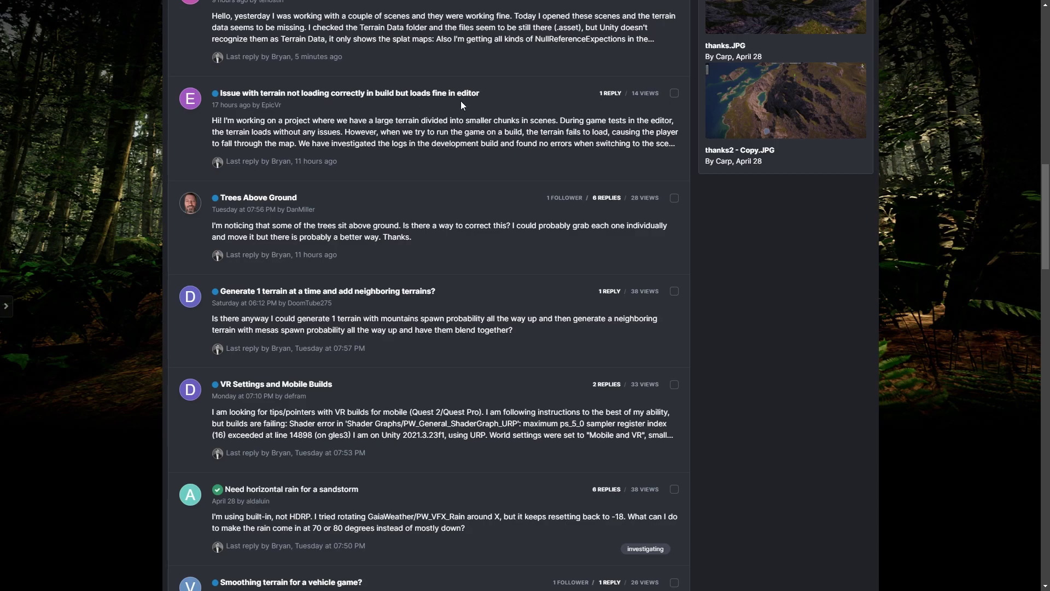
pyautogui.scroll(-3, 273, 190)
pyautogui.scroll(-11, 323, 328)
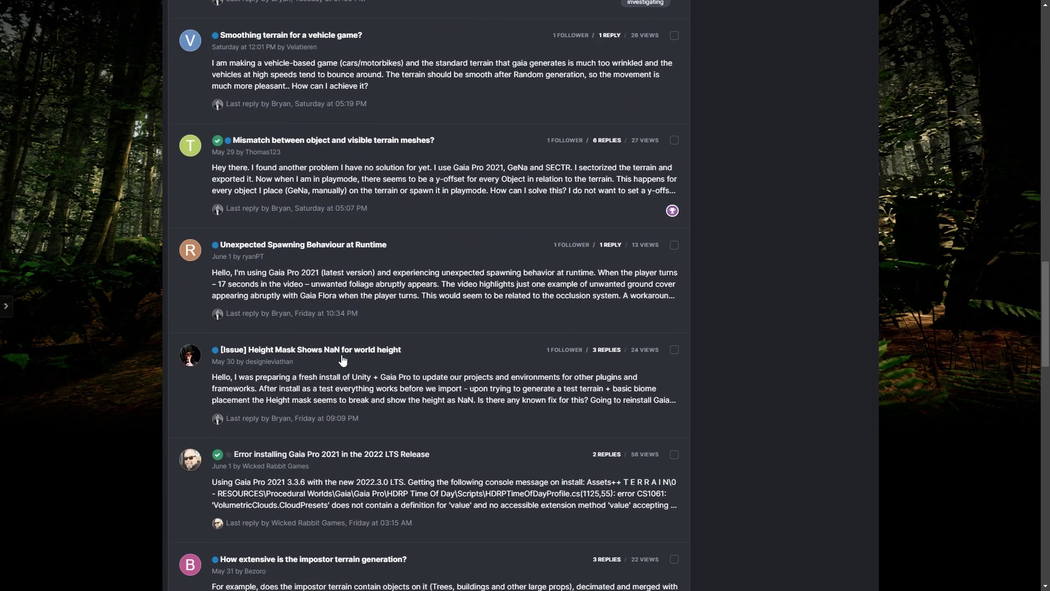
pyautogui.scroll(-7, 345, 251)
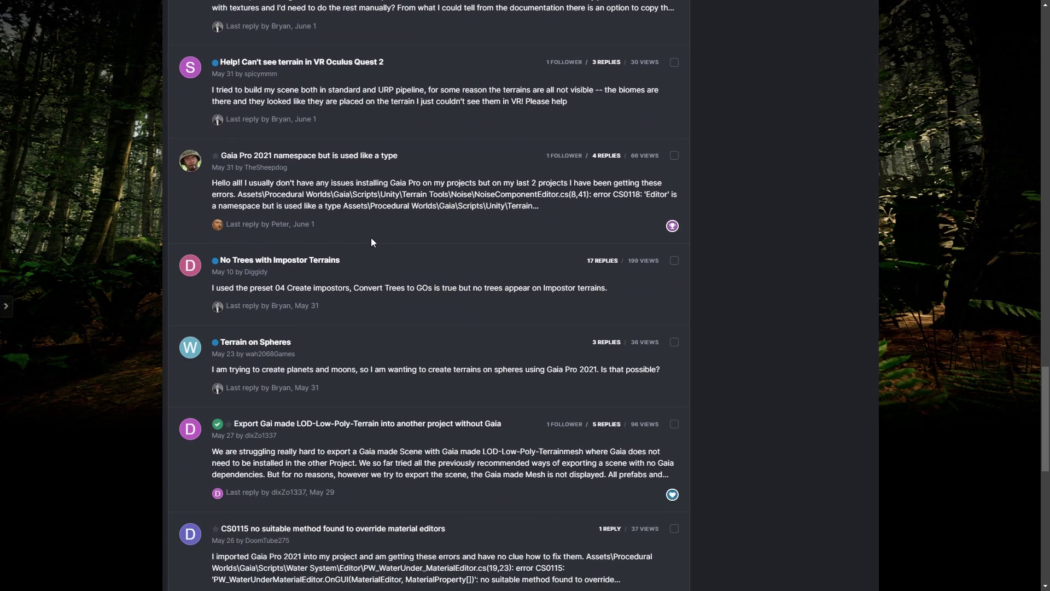
pyautogui.click(343, 422)
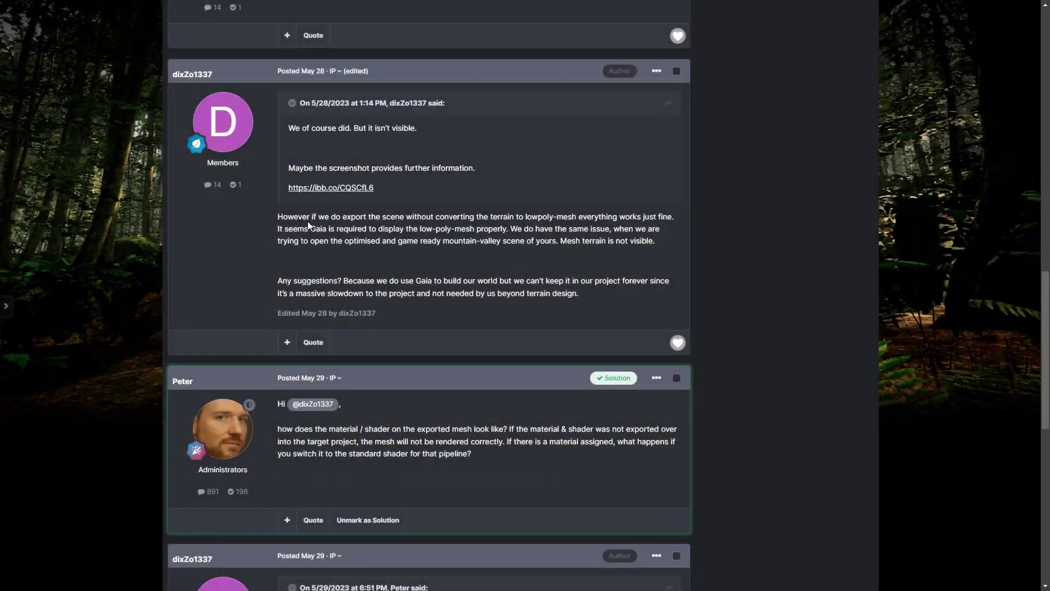
pyautogui.scroll(-2, 351, 257)
pyautogui.scroll(-1, 547, 210)
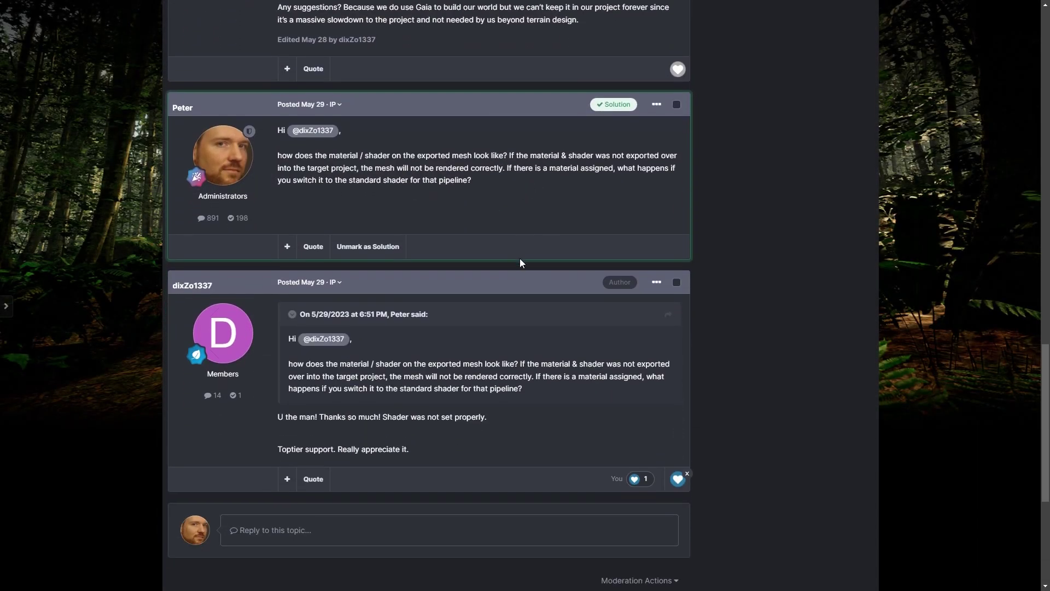